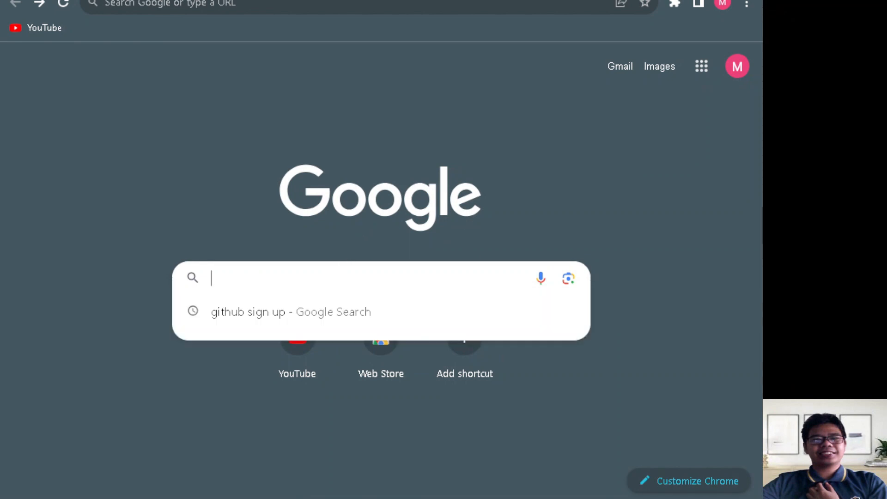
# - Search Google for 'github sign up' and reach GitHub's Join page
pyautogui.write('github sign up')
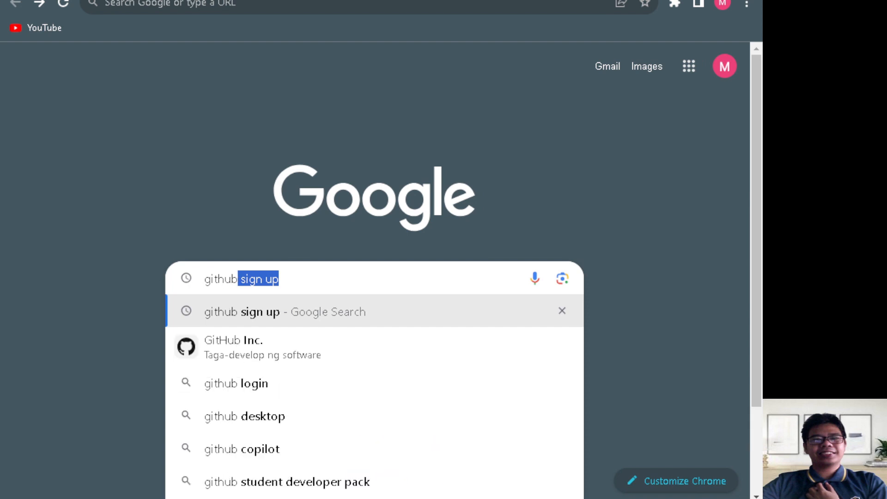
pyautogui.click(315, 323)
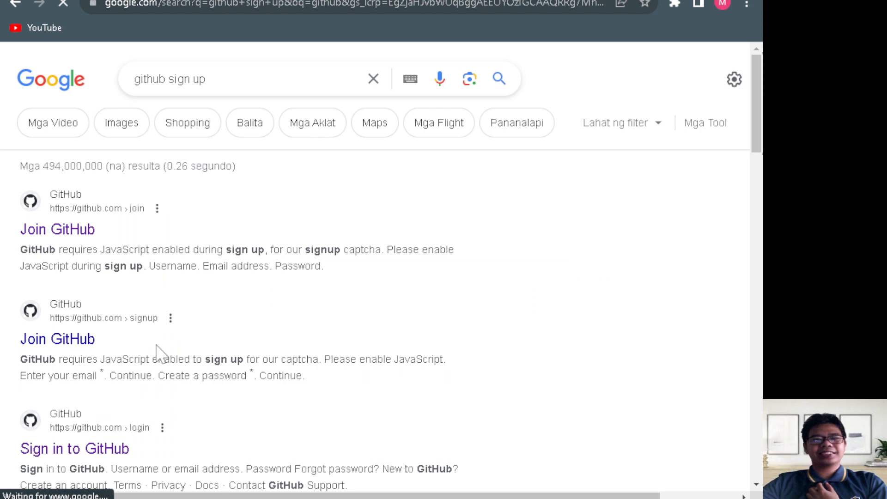
pyautogui.scroll(-2, 194, 406)
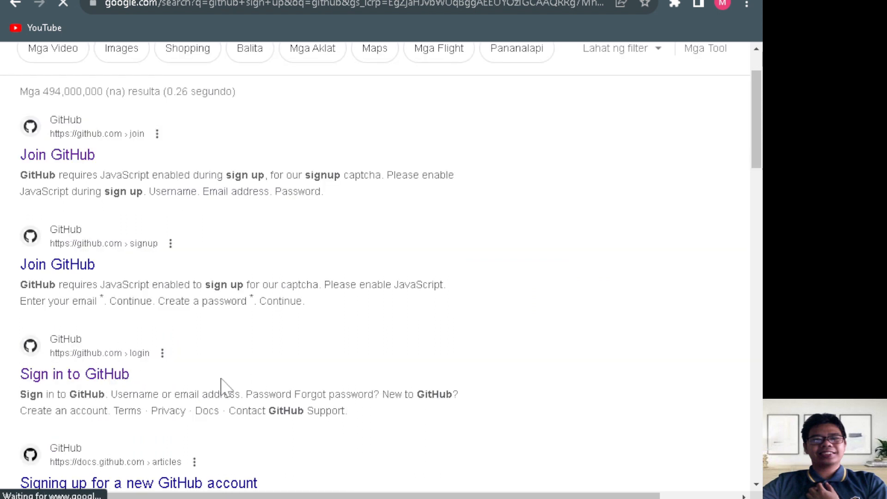
pyautogui.scroll(-2, 224, 386)
pyautogui.scroll(4, 224, 386)
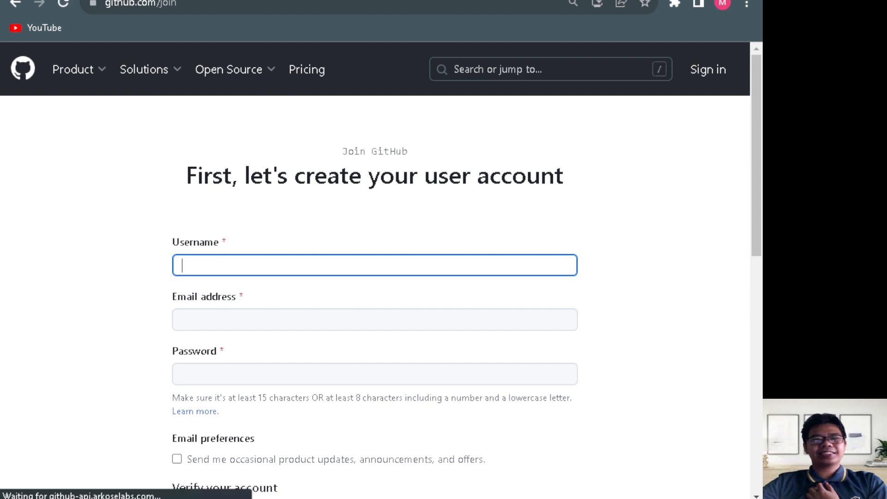
# - Enter a username, then copy the Google account's e-mail address from a new tab
pyautogui.write('mikk')
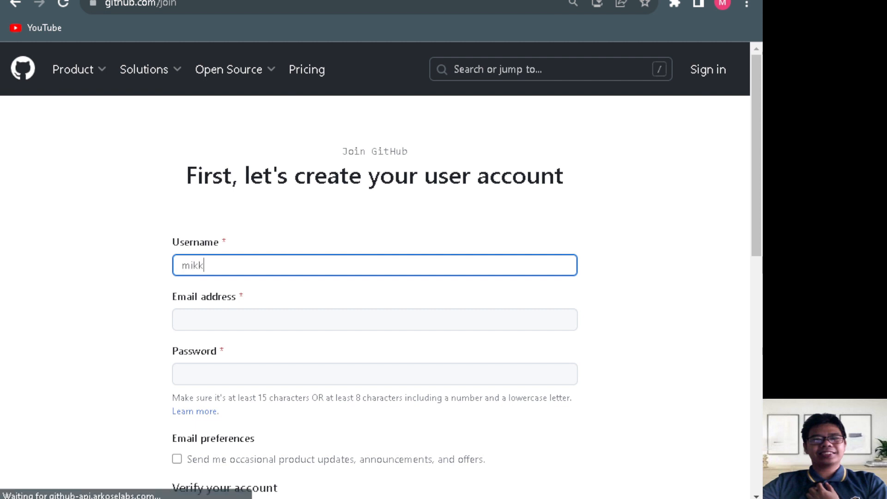
pyautogui.write('omex')
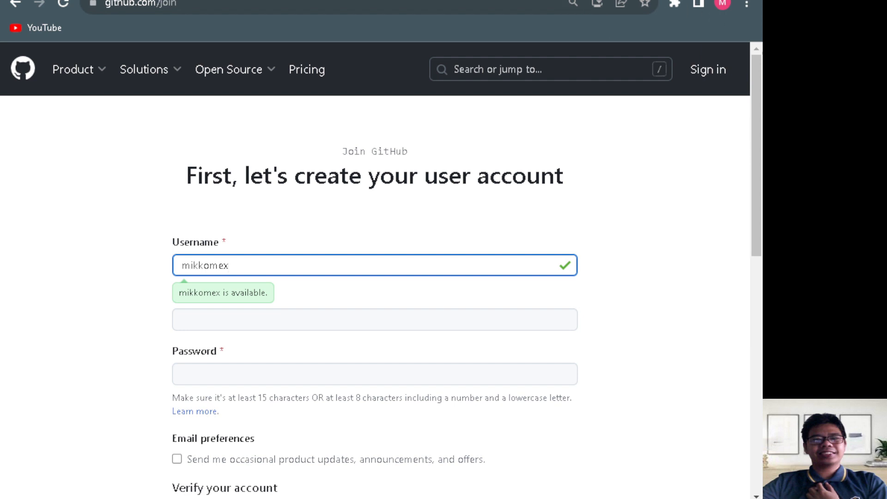
pyautogui.hotkey('ctrl', 't')
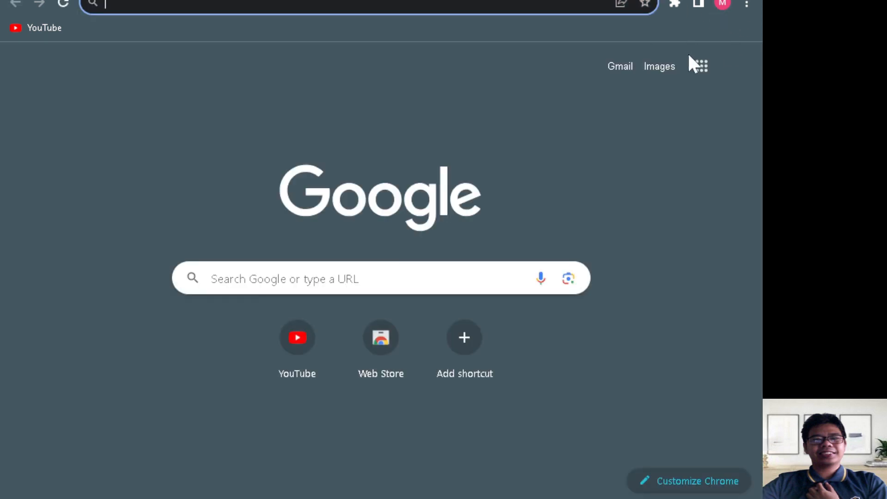
pyautogui.click(627, 67)
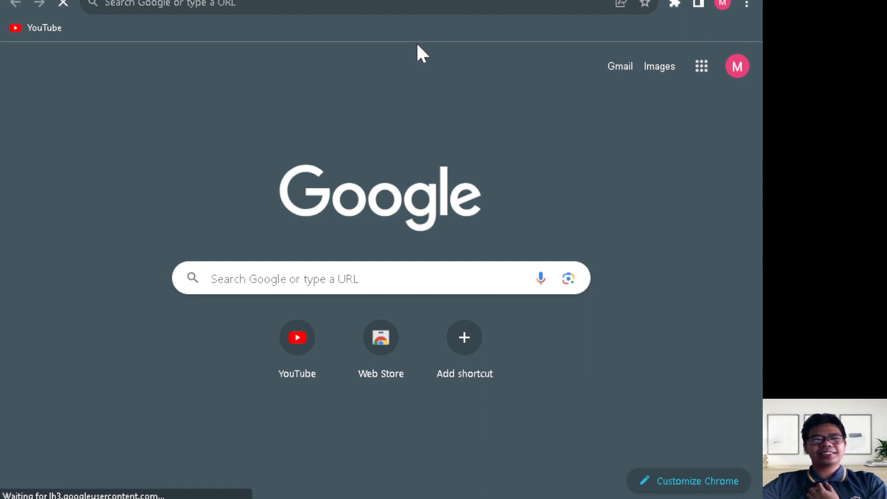
pyautogui.click(738, 67)
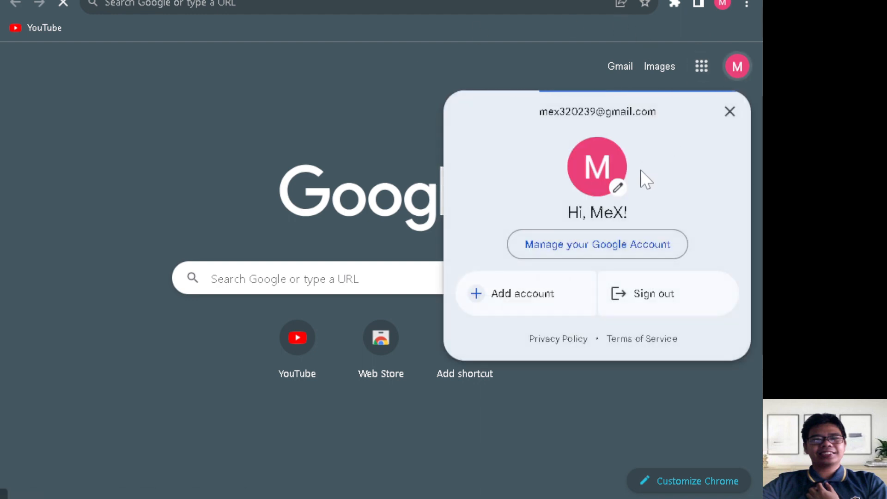
pyautogui.moveTo(657, 112); pyautogui.dragTo(539, 113)
pyautogui.hotkey('ctrl', 'c')
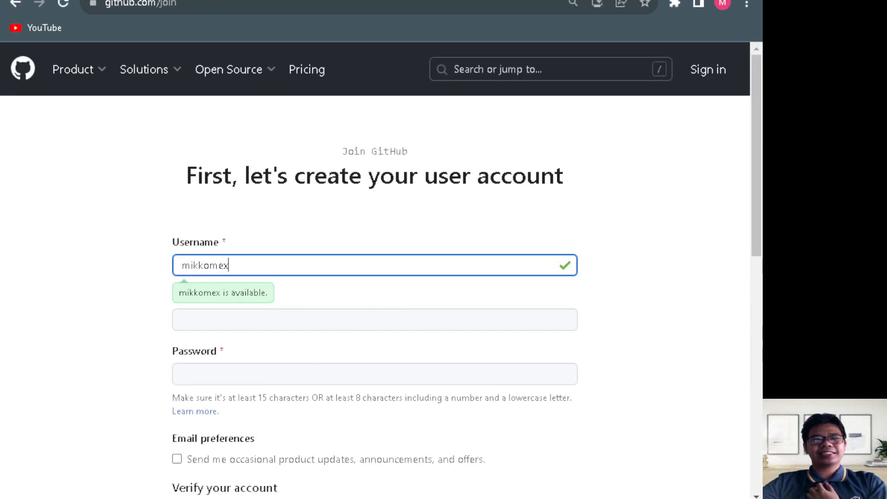
# - Paste the e-mail, enter a password, and opt in to product-update e-mails
pyautogui.click(323, 320)
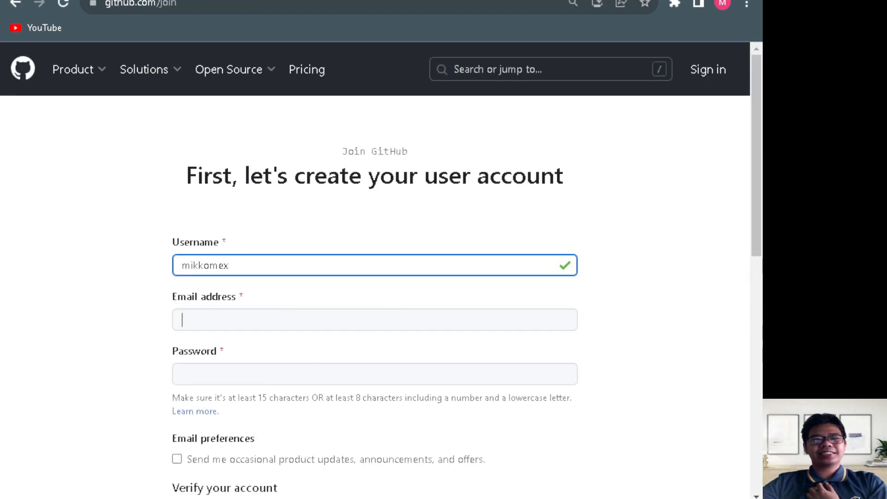
pyautogui.hotkey('ctrl', 'v')
pyautogui.click(185, 374)
pyautogui.write('****')
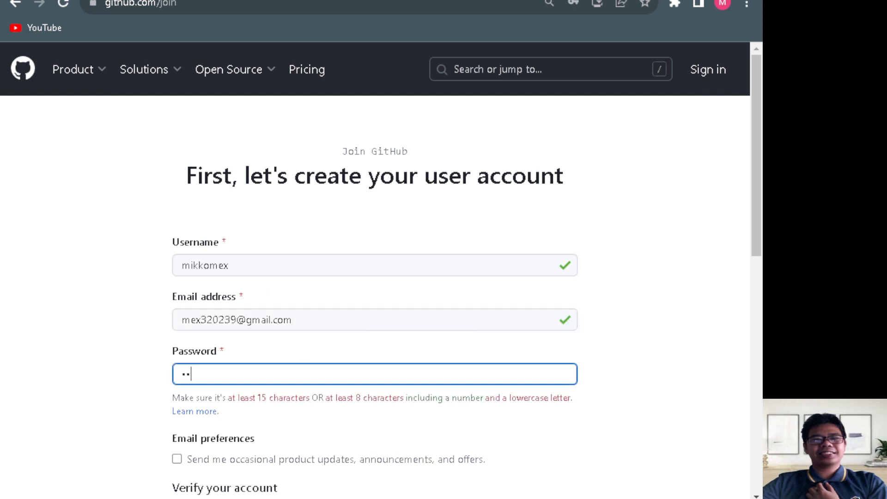
pyautogui.write('*****')
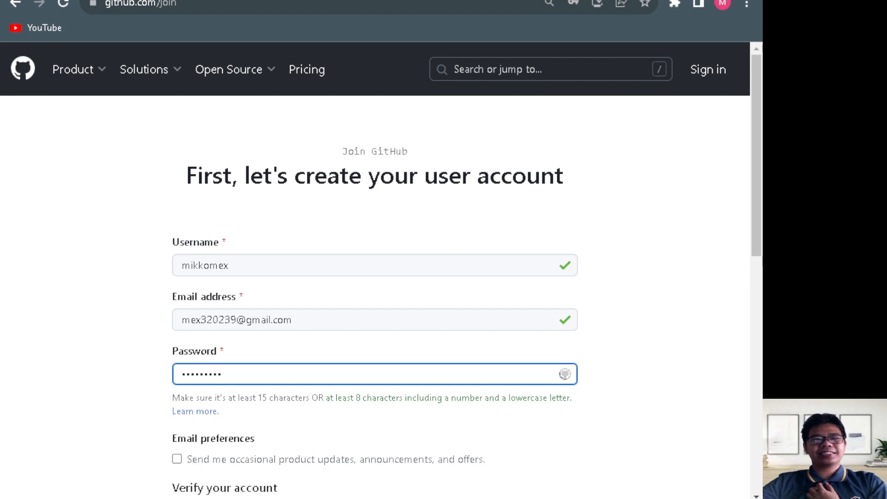
pyautogui.scroll(-2, 155, 440)
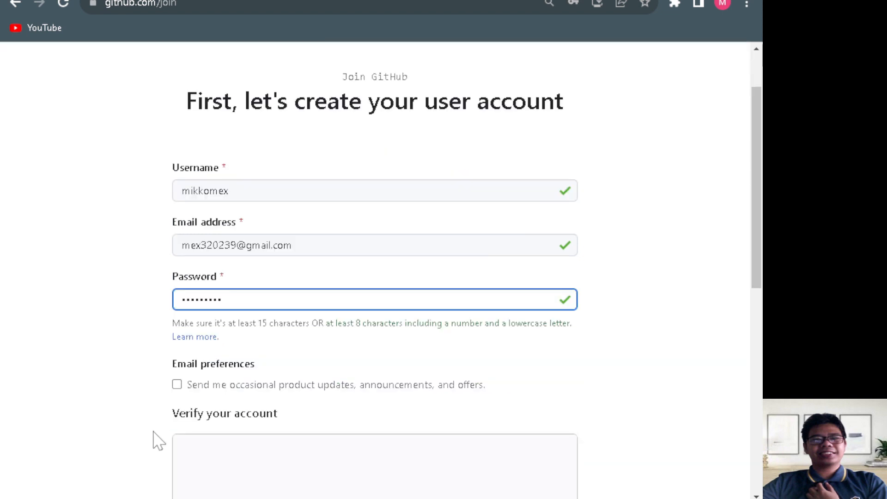
pyautogui.scroll(-2, 139, 419)
pyautogui.click(176, 311)
pyautogui.scroll(-2, 126, 344)
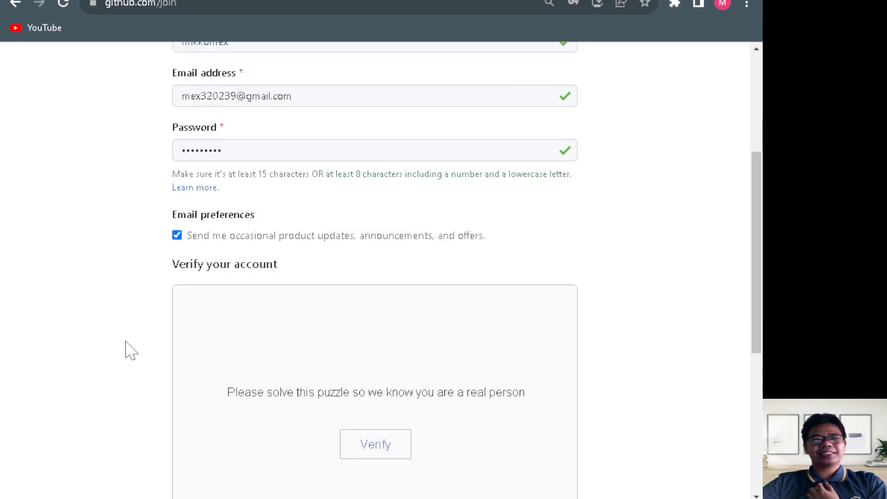
pyautogui.scroll(-6, 126, 350)
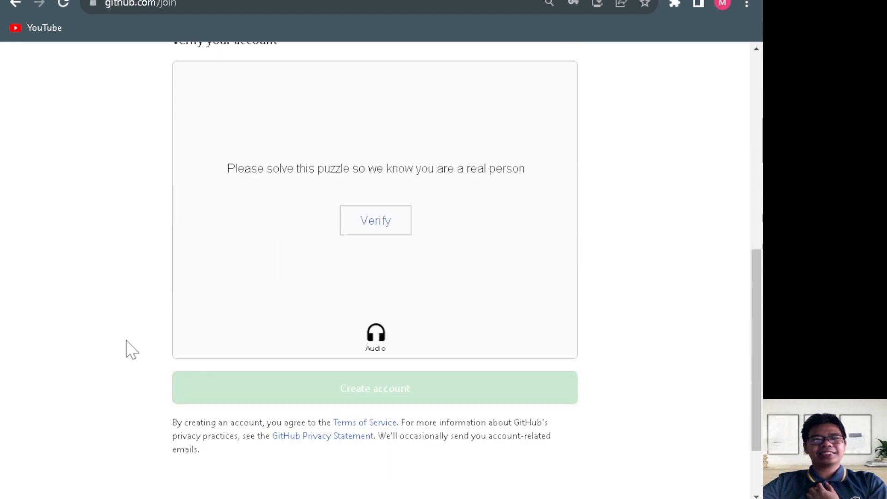
pyautogui.scroll(2, 139, 342)
# - Solve the frog-rotation verification puzzle and create the GitHub account
pyautogui.click(375, 300)
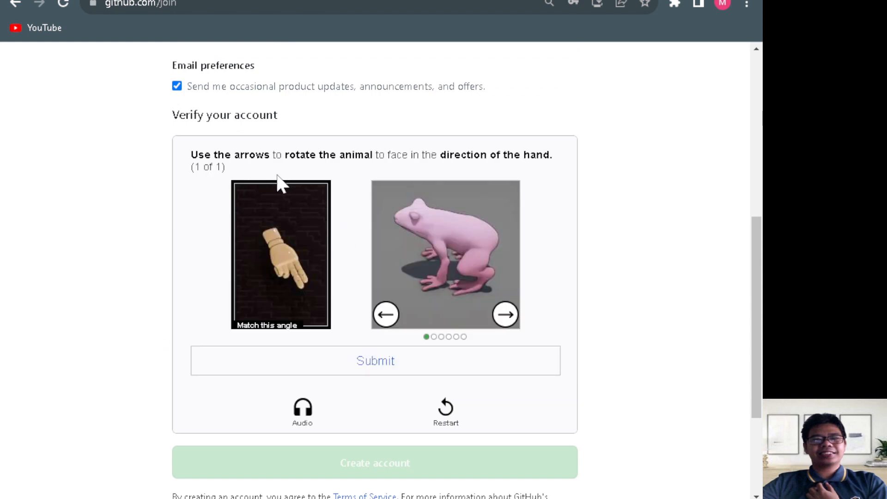
pyautogui.click(504, 315)
pyautogui.click(505, 315)
pyautogui.click(505, 316)
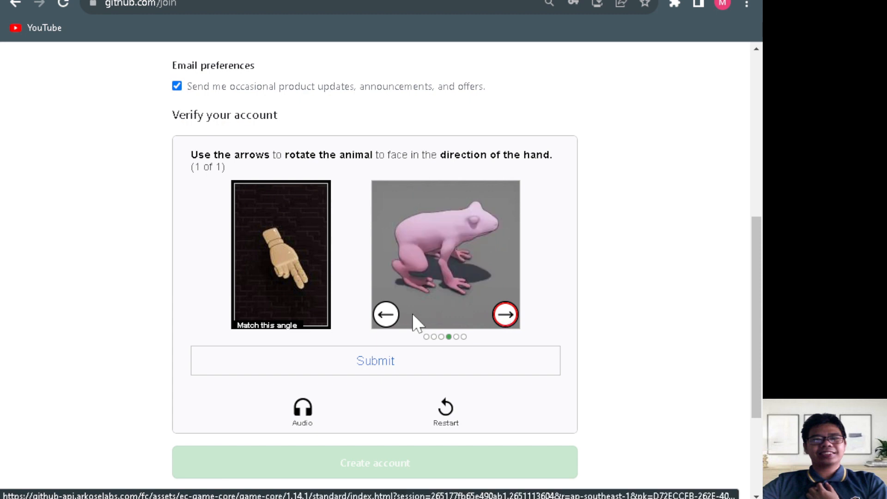
pyautogui.click(386, 315)
pyautogui.click(375, 365)
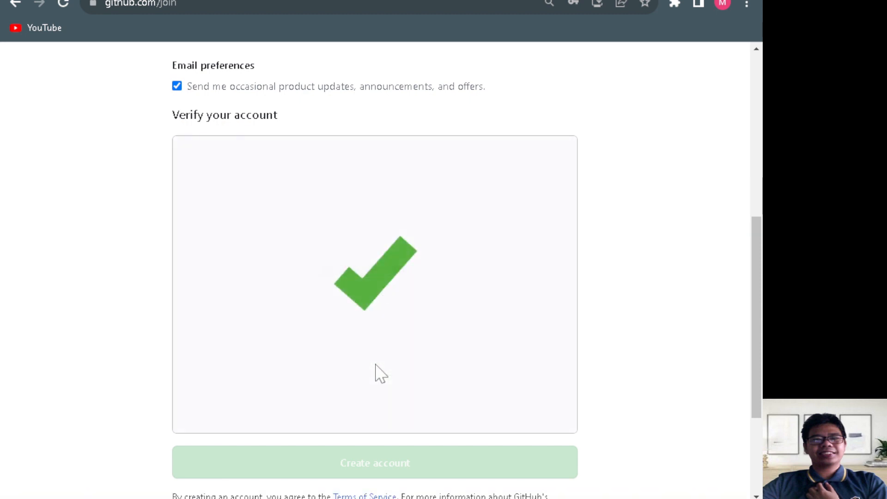
pyautogui.click(359, 465)
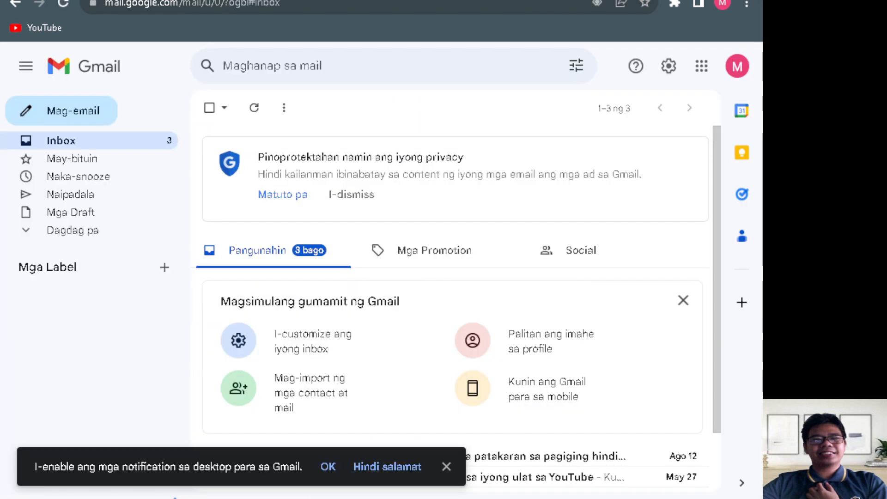
pyautogui.scroll(-2, 428, 278)
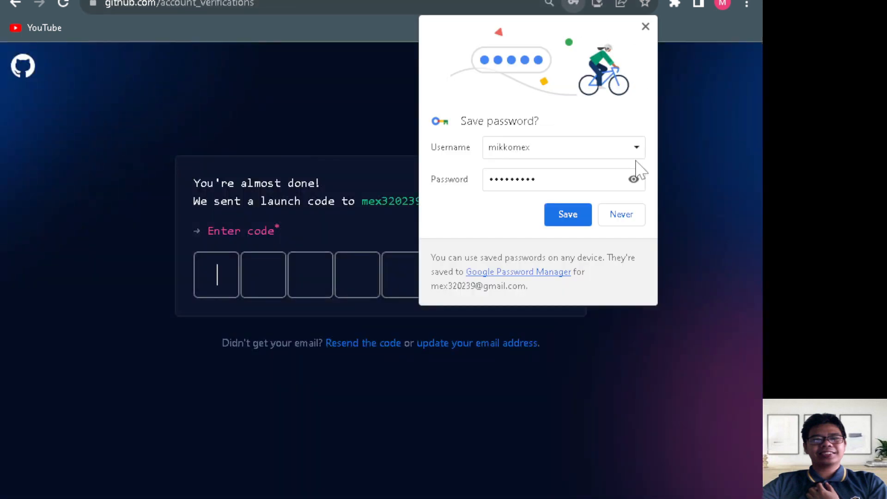
# - Save the password in Chrome and open GitHub's launch-code e-mail in Gmail
pyautogui.click(575, 214)
pyautogui.click(565, 44)
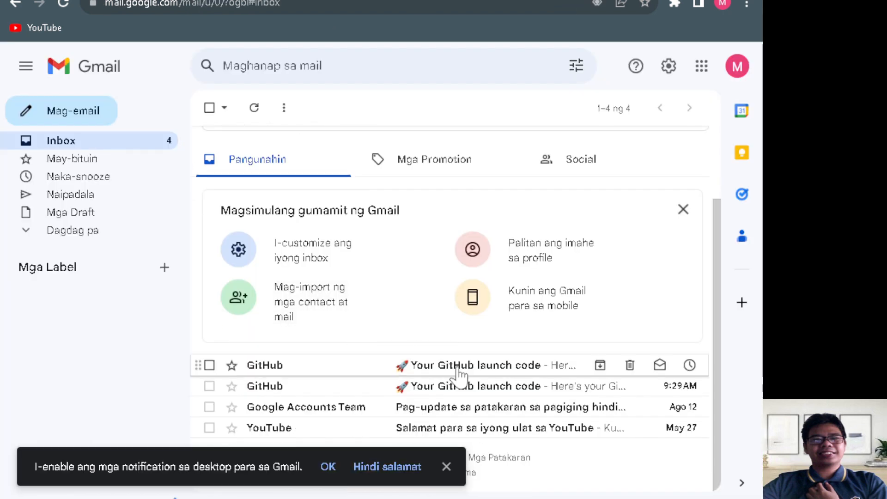
pyautogui.click(443, 368)
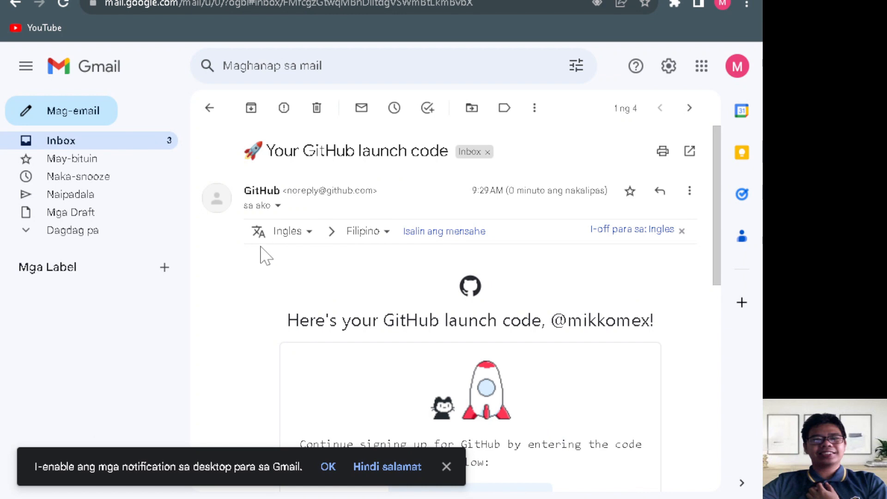
pyautogui.scroll(-3, 278, 217)
pyautogui.hotkey('ctrl', 'Tab')
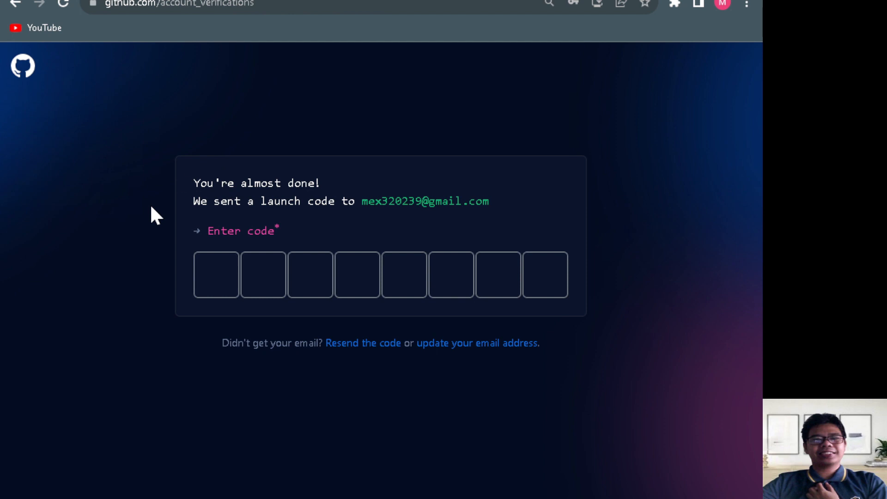
pyautogui.hotkey('ctrl', 'shift', 'Tab')
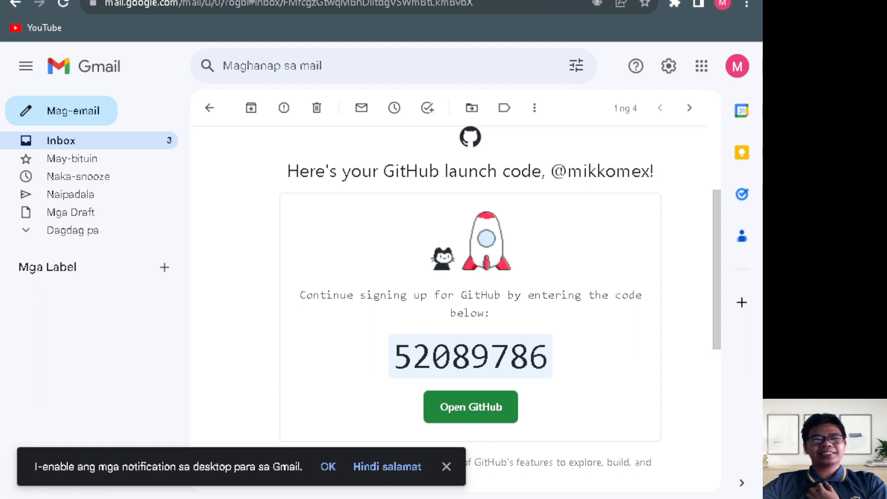
pyautogui.click(471, 407)
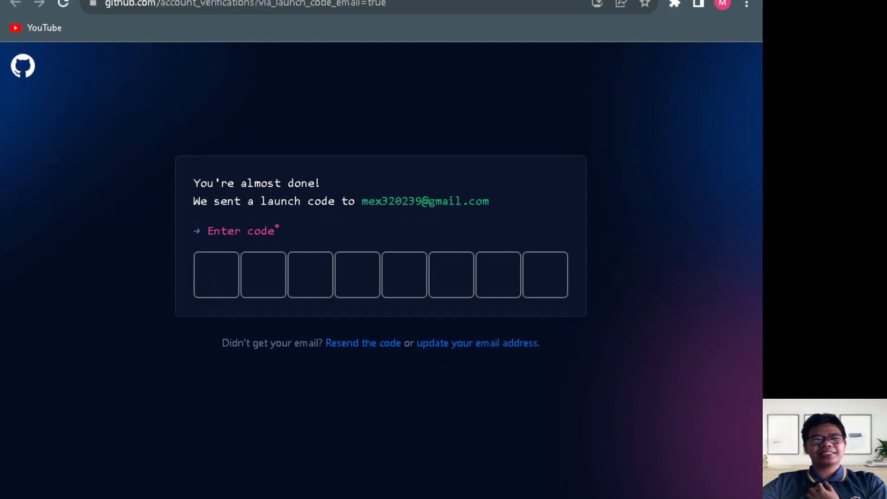
# - Enter the 8-digit launch code from the e-mail into GitHub's code boxes
pyautogui.hotkey('ctrl', 'shift', 'Tab')
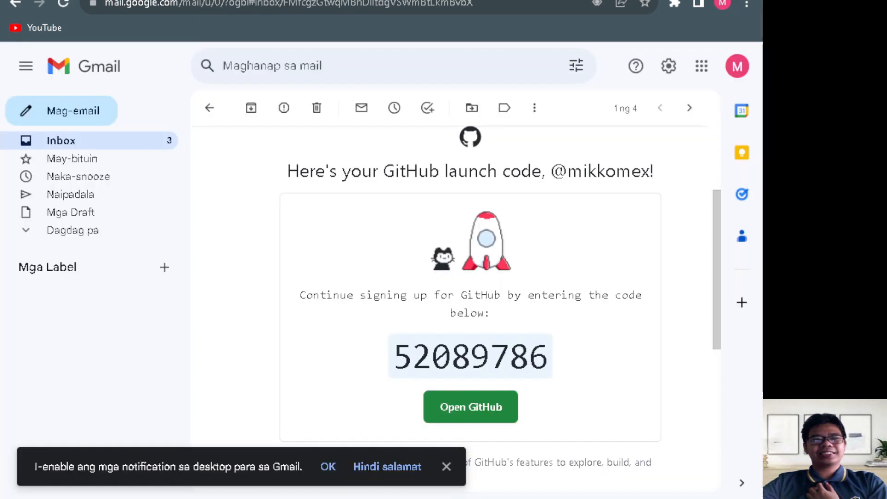
pyautogui.hotkey('ctrl', 'Tab')
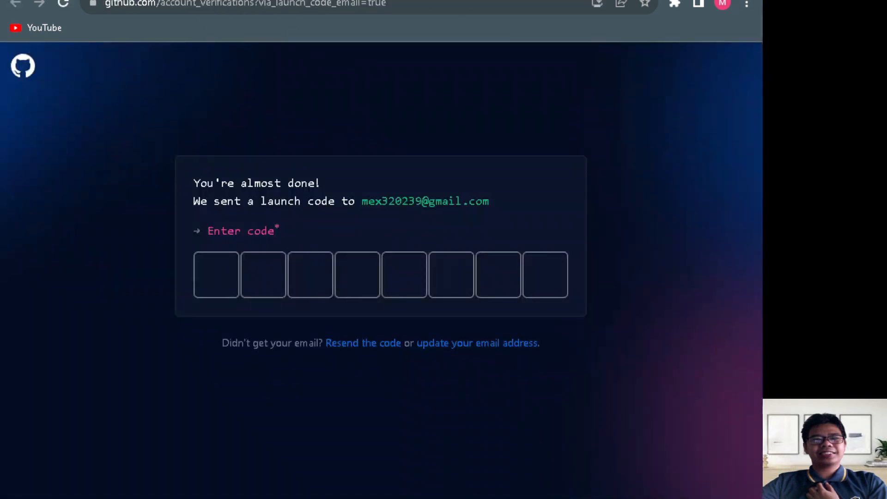
pyautogui.hotkey('ctrl', 'shift', 'Tab')
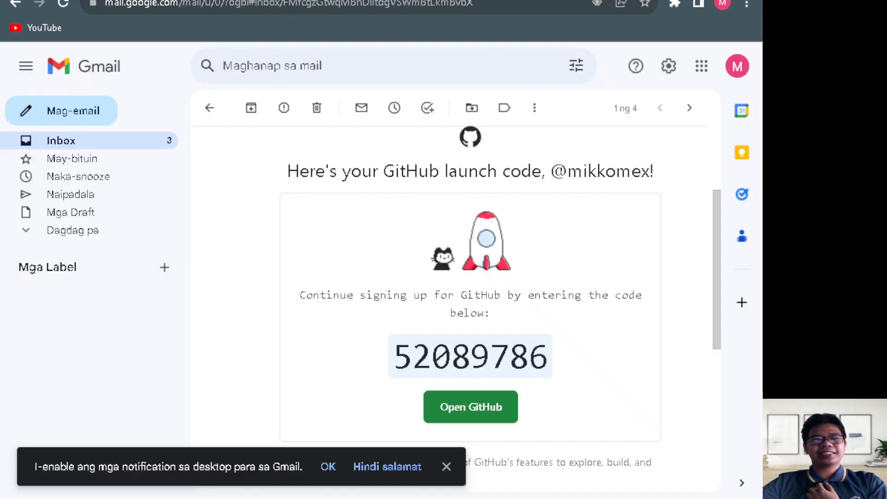
pyautogui.hotkey('ctrl', 'Tab')
pyautogui.hotkey('ctrl', 'shift', 'Tab')
pyautogui.hotkey('ctrl', 'Tab')
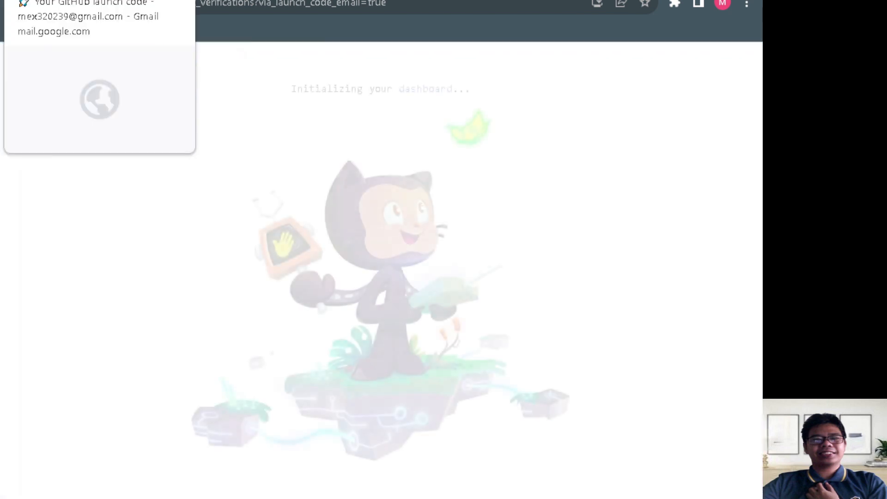
pyautogui.click(60, 0)
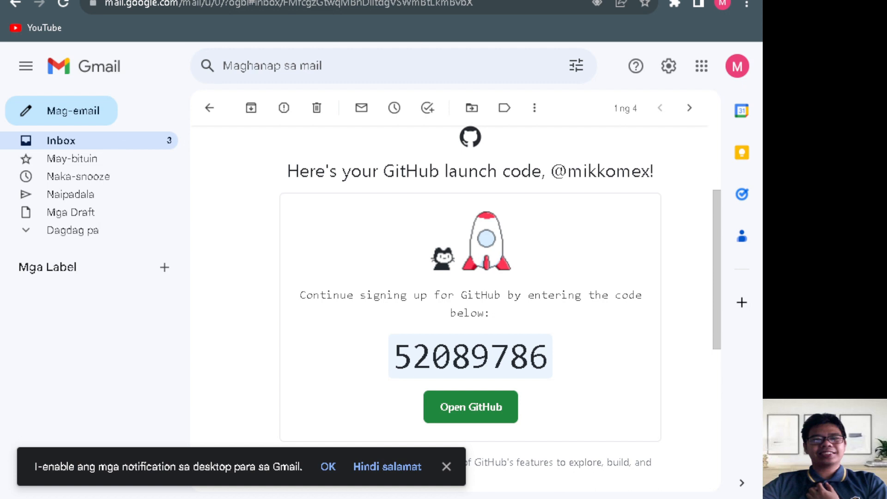
# - Open the new account's profile page from the avatar menu
pyautogui.click(379, 0)
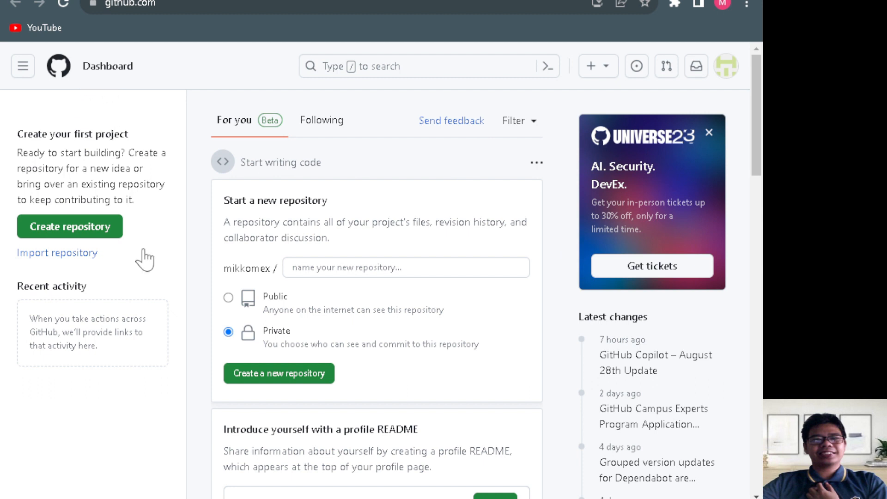
pyautogui.click(727, 69)
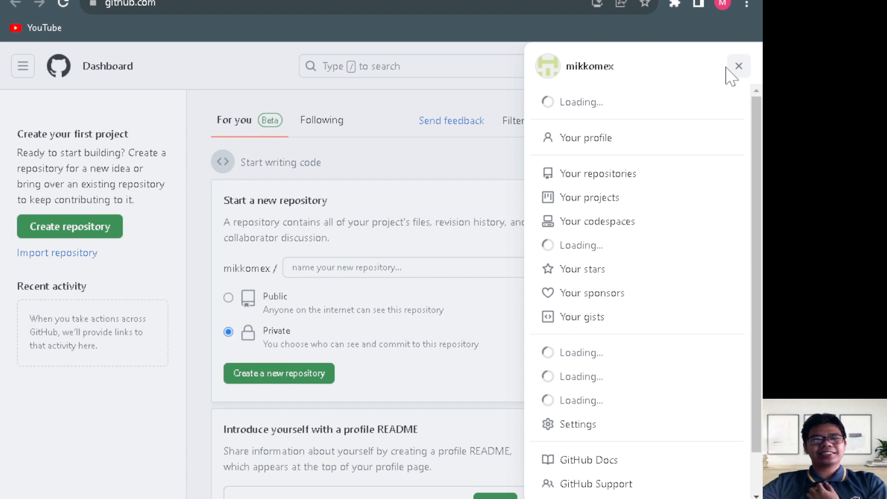
pyautogui.click(568, 142)
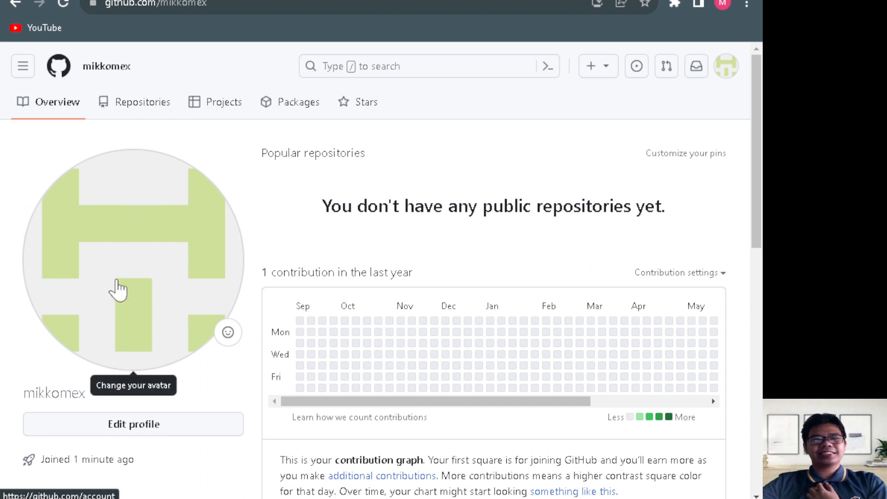
pyautogui.scroll(-3, 115, 291)
pyautogui.click(114, 275)
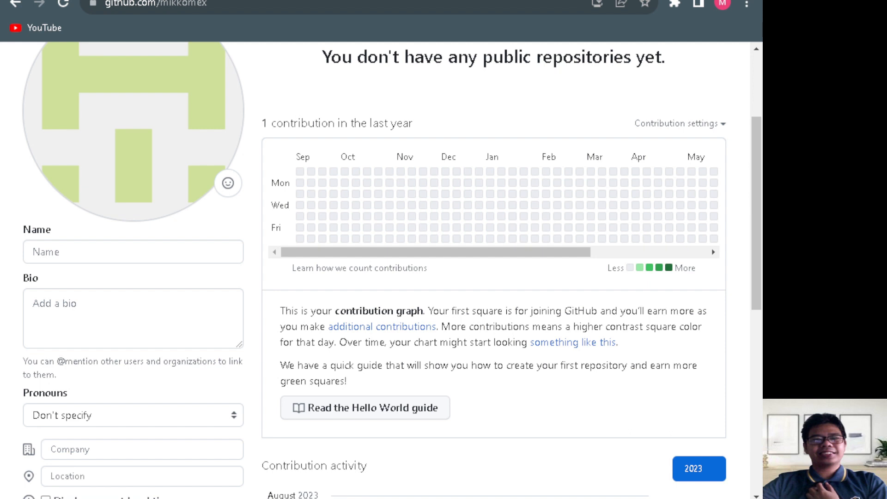
pyautogui.scroll(-3, 381, 271)
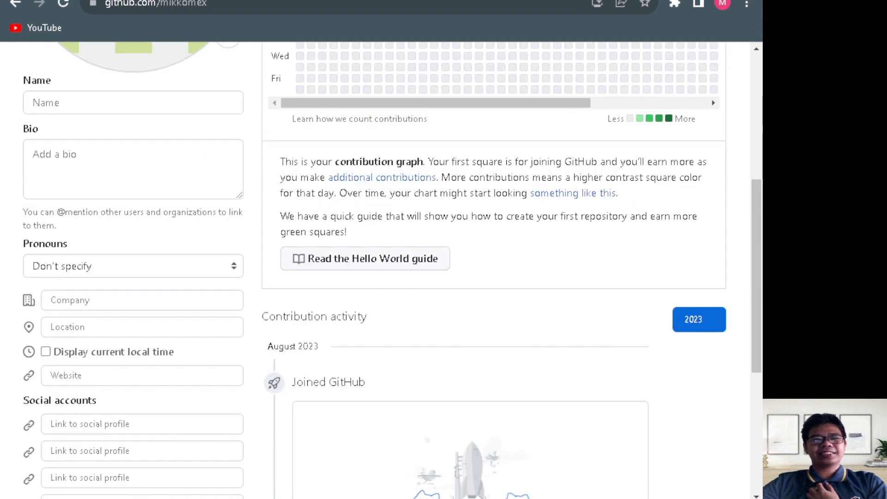
pyautogui.scroll(-2, 88, 329)
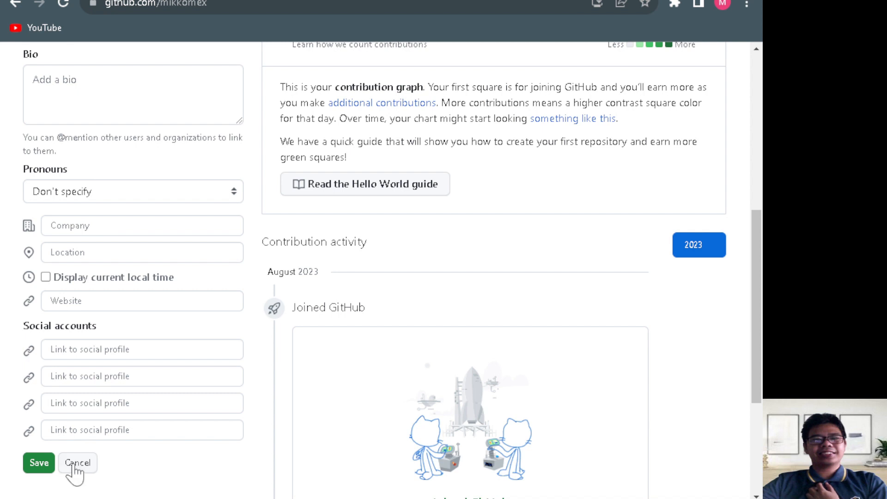
pyautogui.click(74, 466)
pyautogui.scroll(3, 405, 359)
pyautogui.scroll(6, 406, 360)
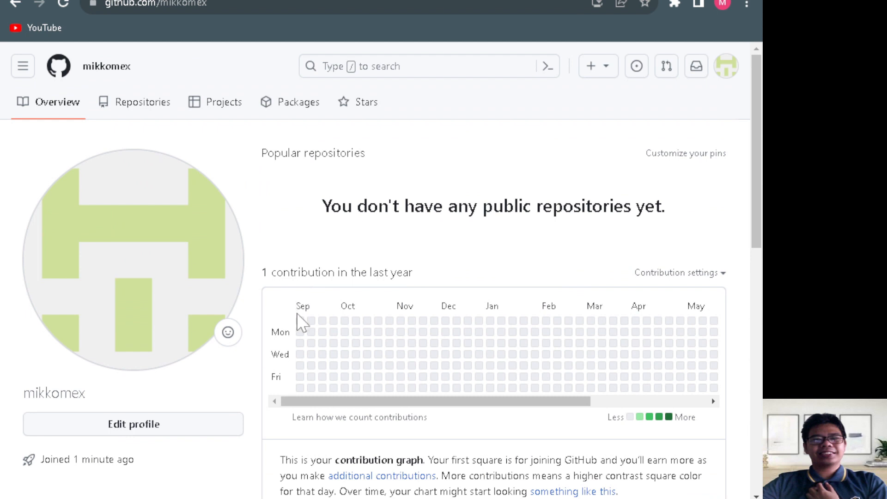
pyautogui.moveTo(383, 337)
pyautogui.moveTo(320, 402); pyautogui.dragTo(433, 402)
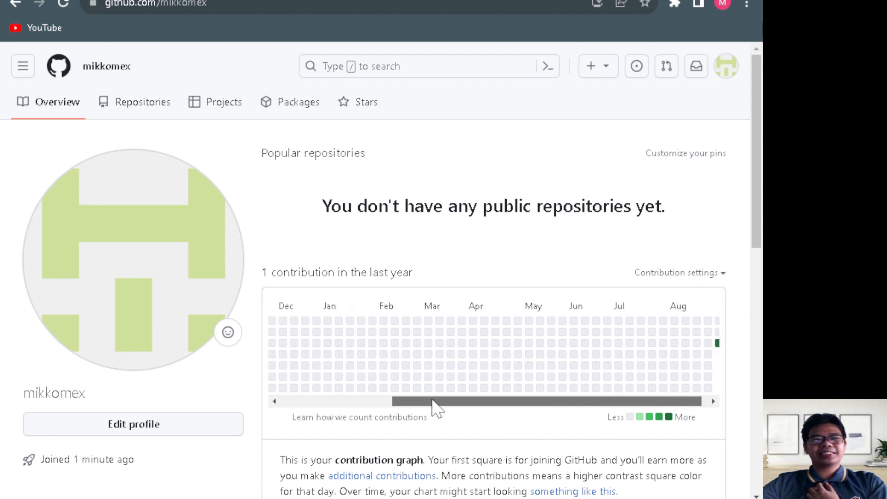
pyautogui.moveTo(437, 407); pyautogui.dragTo(486, 407)
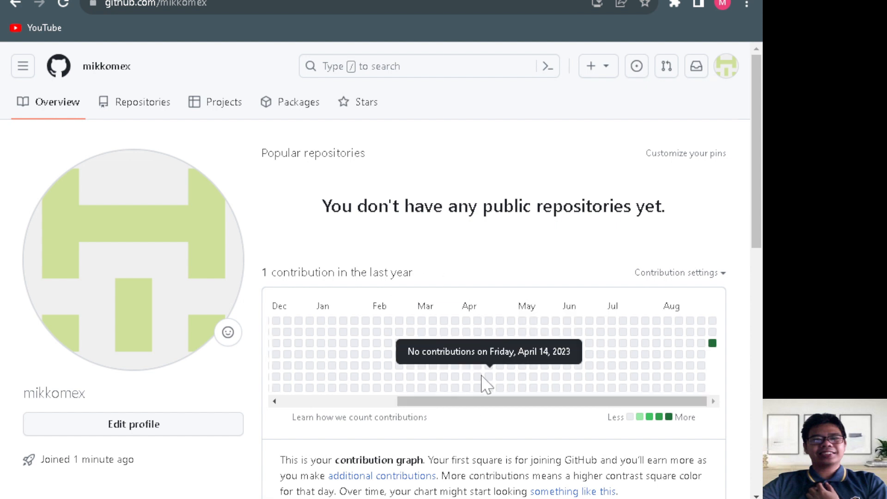
pyautogui.scroll(-5, 493, 381)
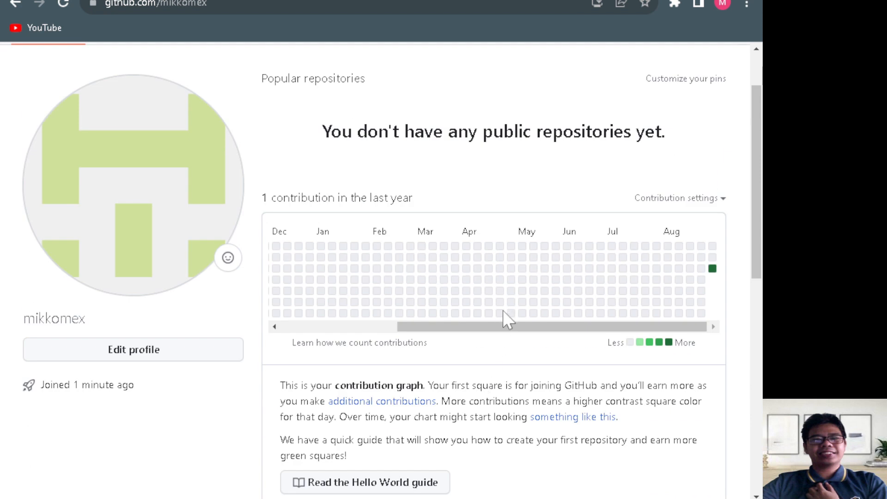
pyautogui.moveTo(492, 327)
pyautogui.mouseDown()
pyautogui.moveTo(336, 328)
pyautogui.moveTo(497, 331)
pyautogui.mouseUp()
pyautogui.moveTo(259, 498)
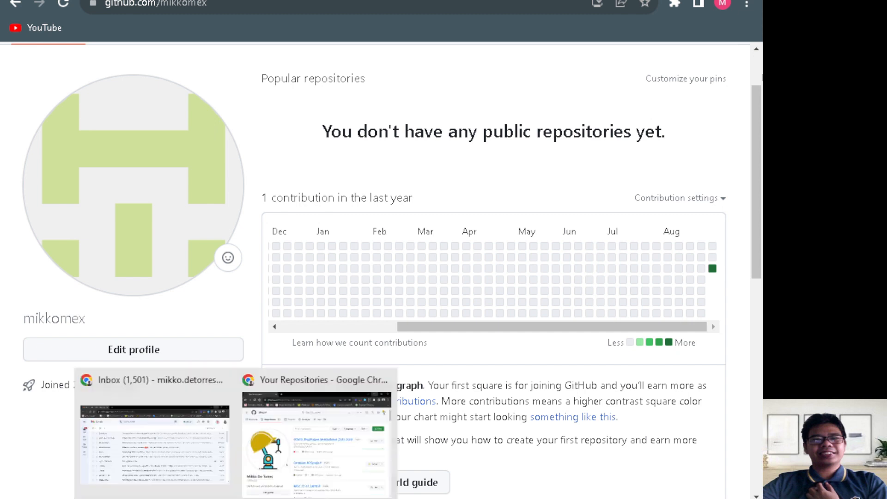
pyautogui.click(296, 467)
pyautogui.scroll(-5, 231, 287)
pyautogui.scroll(-6, 232, 285)
pyautogui.scroll(6, 232, 284)
pyautogui.scroll(5, 232, 284)
pyautogui.scroll(-3, 233, 284)
pyautogui.scroll(-4, 232, 285)
pyautogui.scroll(6, 233, 284)
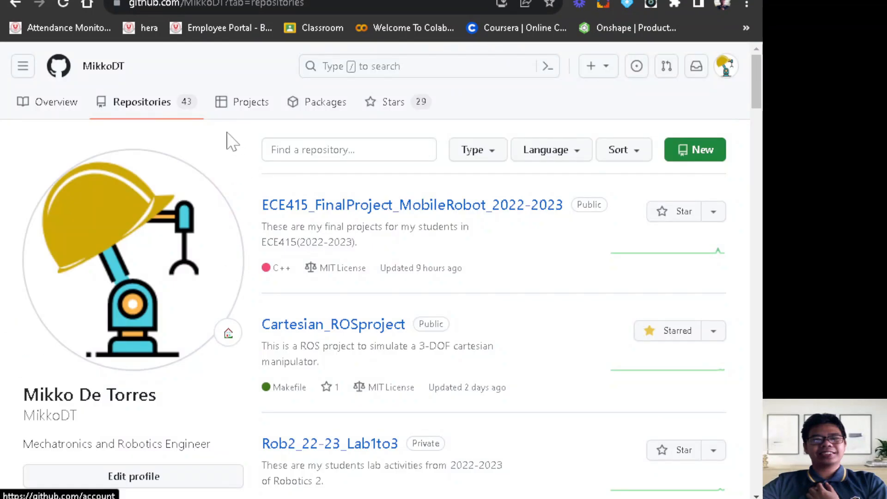
pyautogui.click(73, 112)
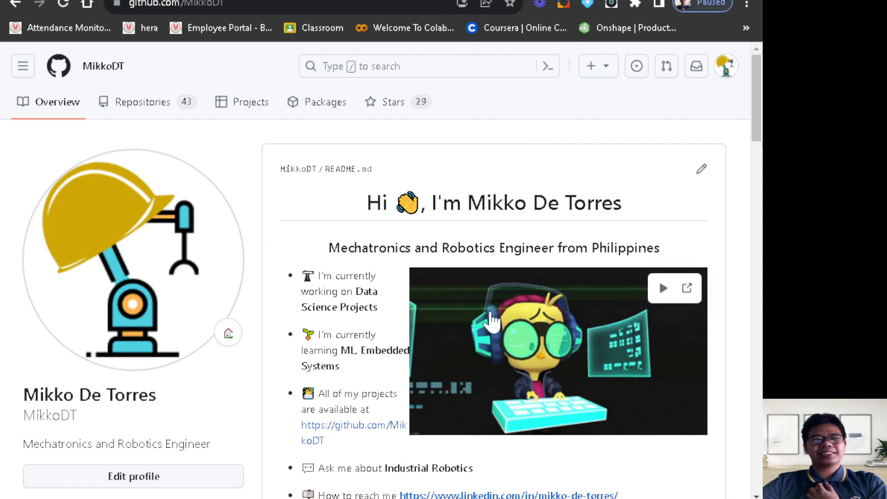
pyautogui.scroll(-20, 392, 298)
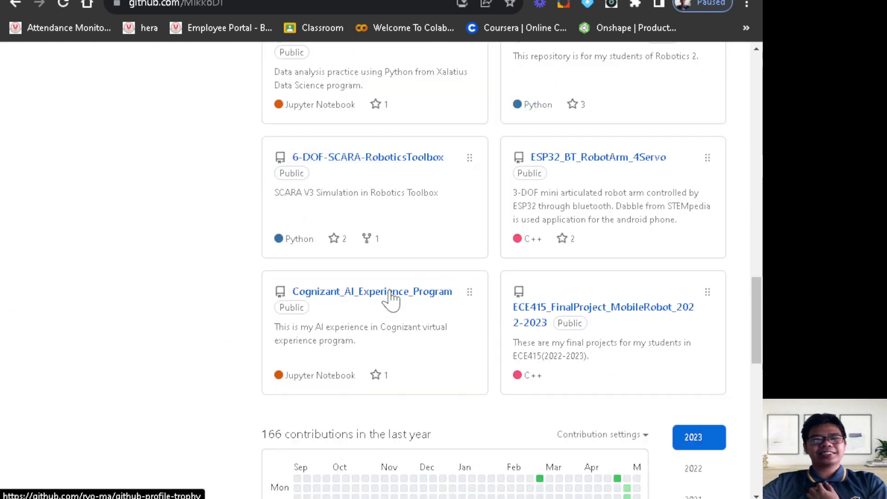
pyautogui.scroll(-5, 392, 298)
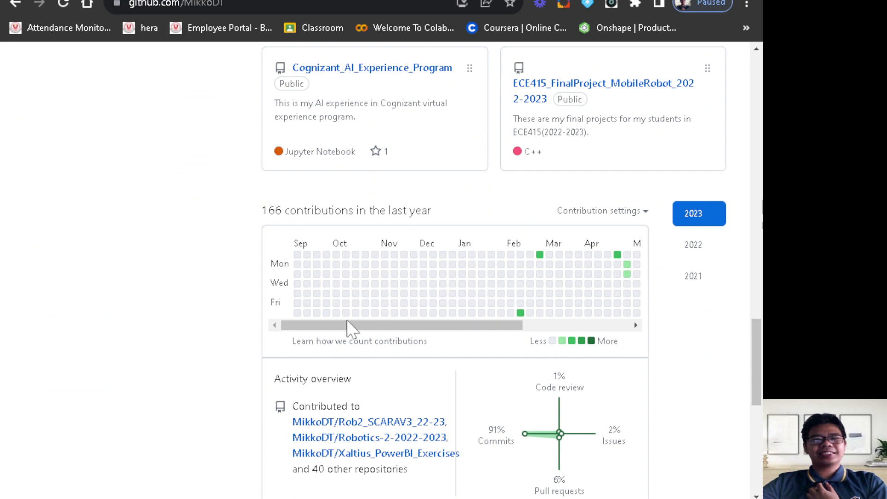
pyautogui.moveTo(339, 326); pyautogui.dragTo(489, 324)
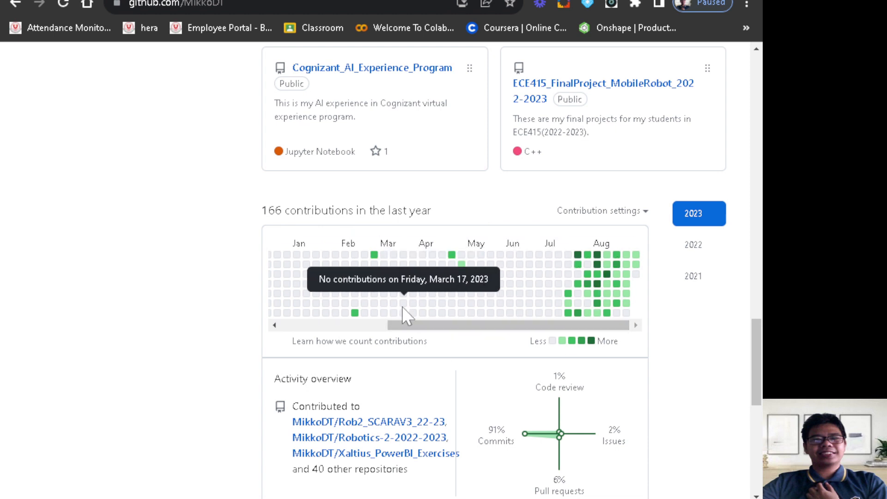
pyautogui.scroll(-10, 388, 313)
pyautogui.scroll(5, 268, 305)
pyautogui.scroll(2, 270, 302)
pyautogui.scroll(-5, 272, 301)
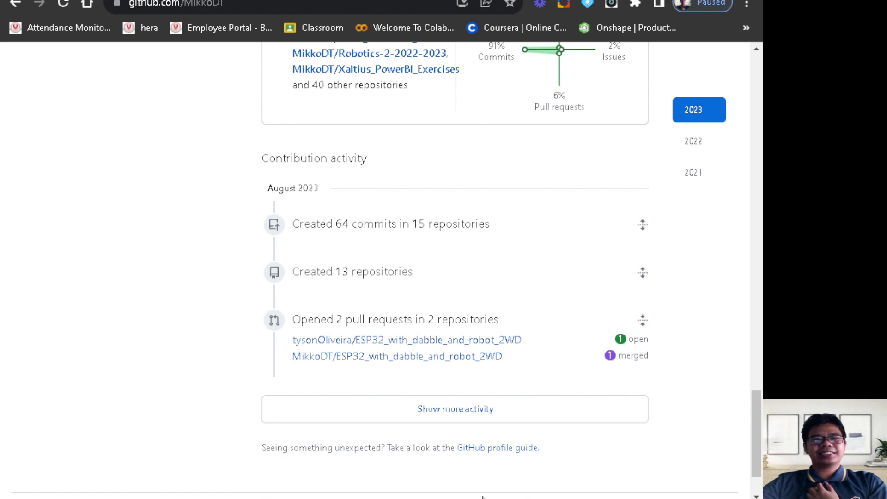
pyautogui.moveTo(272, 498)
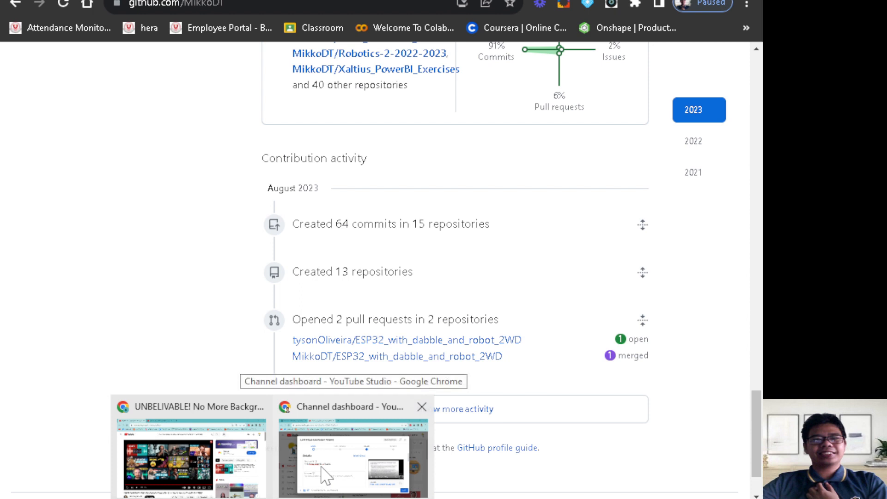
pyautogui.moveTo(236, 498)
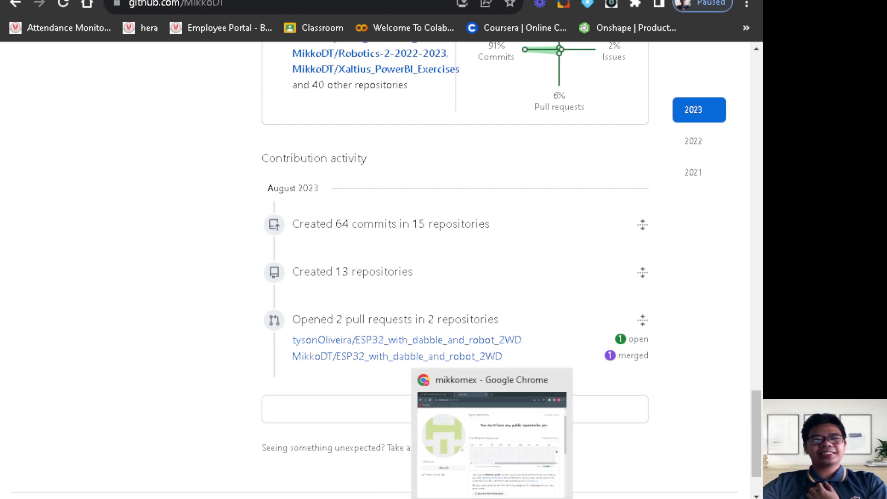
pyautogui.click(469, 497)
pyautogui.scroll(-5, 300, 291)
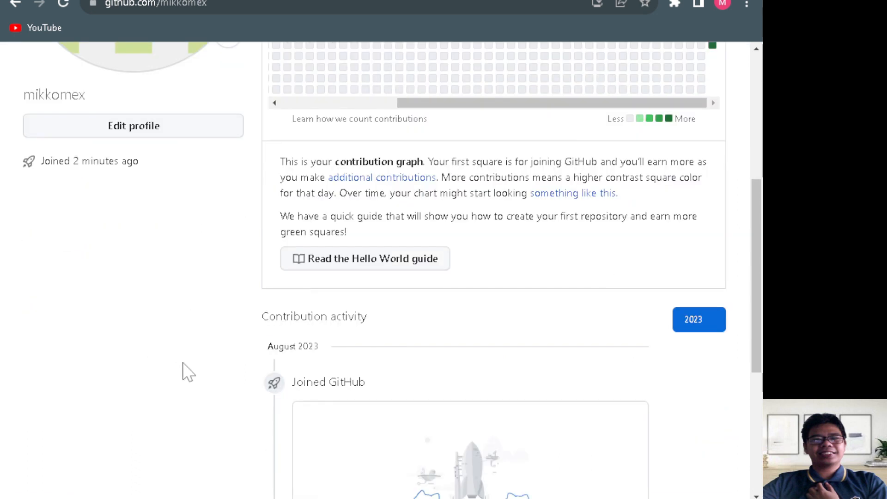
pyautogui.scroll(-5, 185, 367)
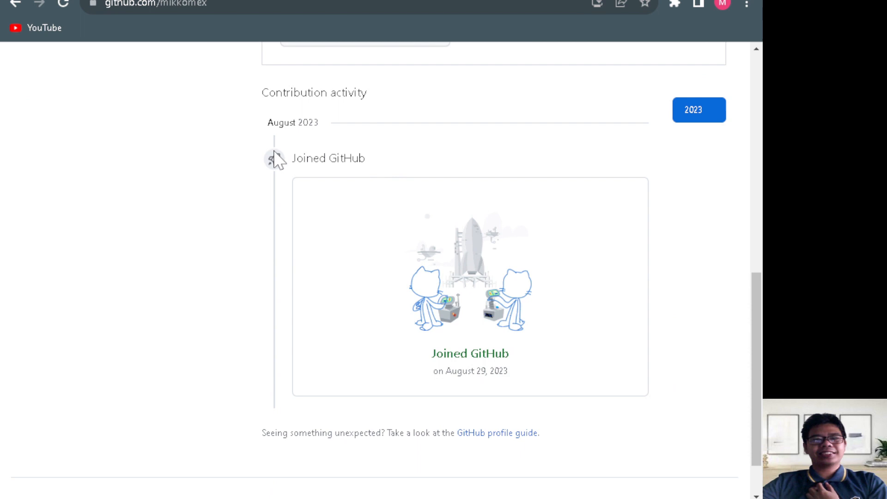
pyautogui.scroll(10, 228, 368)
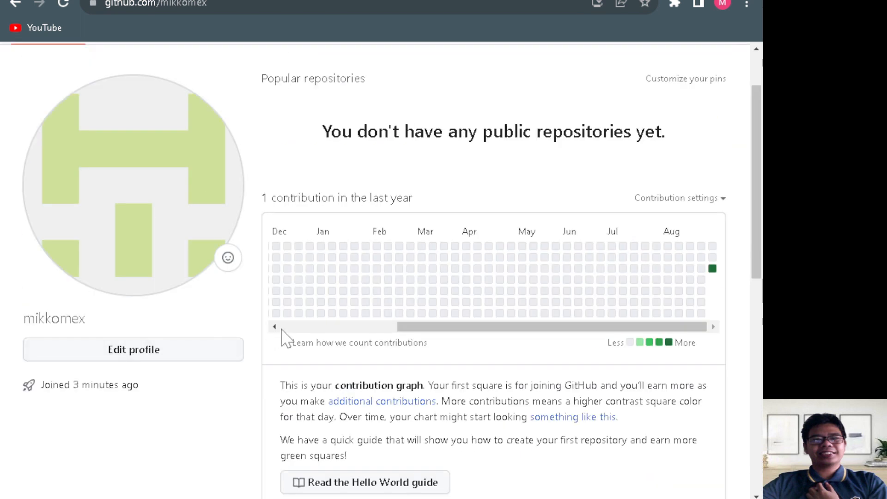
pyautogui.click(723, 200)
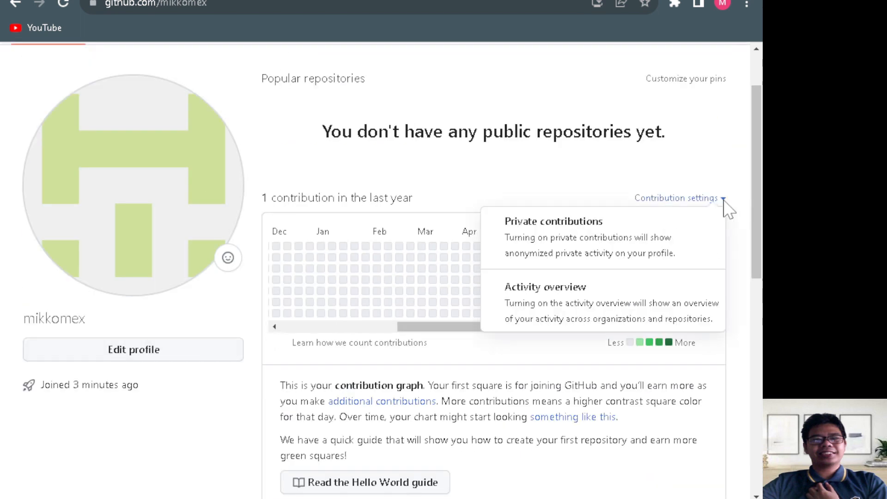
pyautogui.click(677, 185)
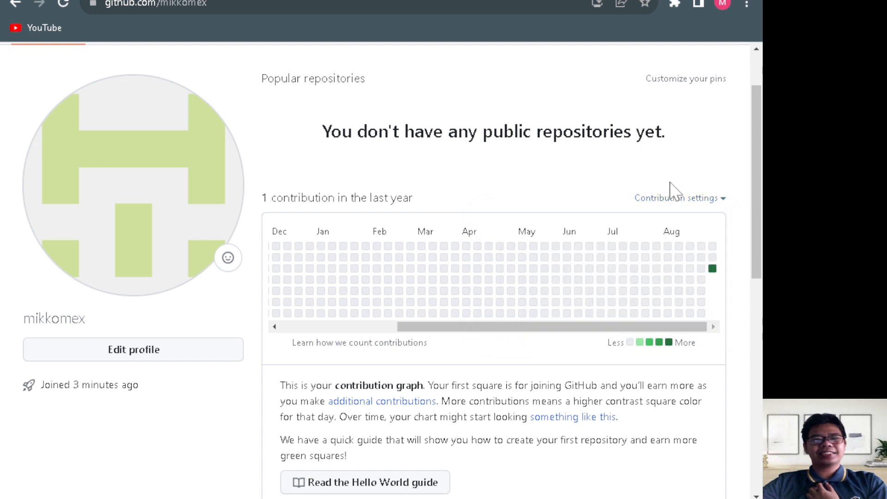
pyautogui.scroll(-3, 594, 369)
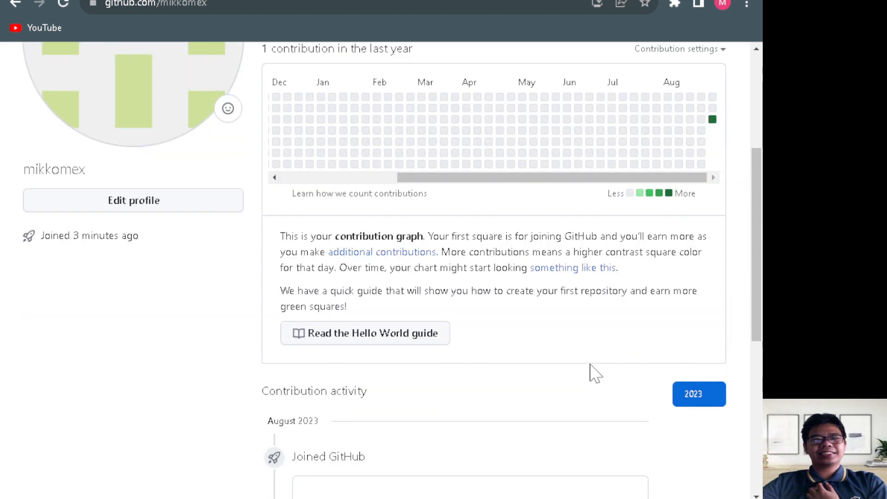
pyautogui.scroll(5, 594, 370)
pyautogui.click(723, 274)
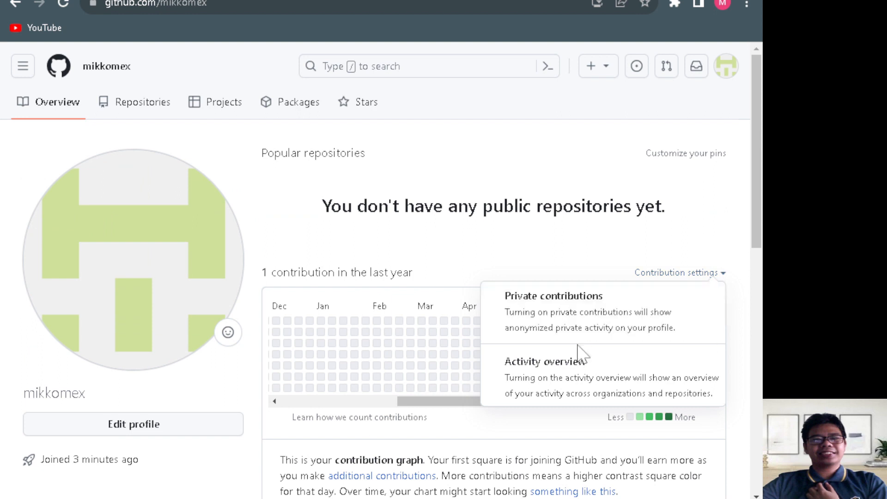
pyautogui.click(575, 381)
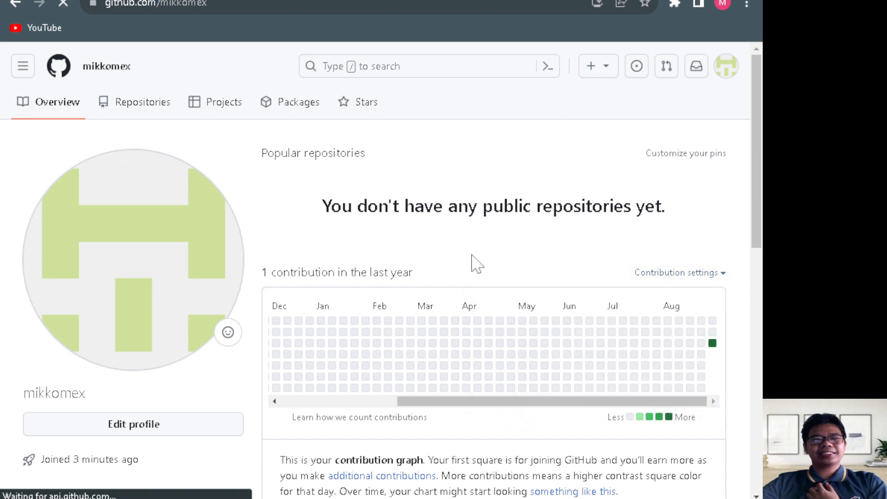
pyautogui.scroll(-10, 476, 262)
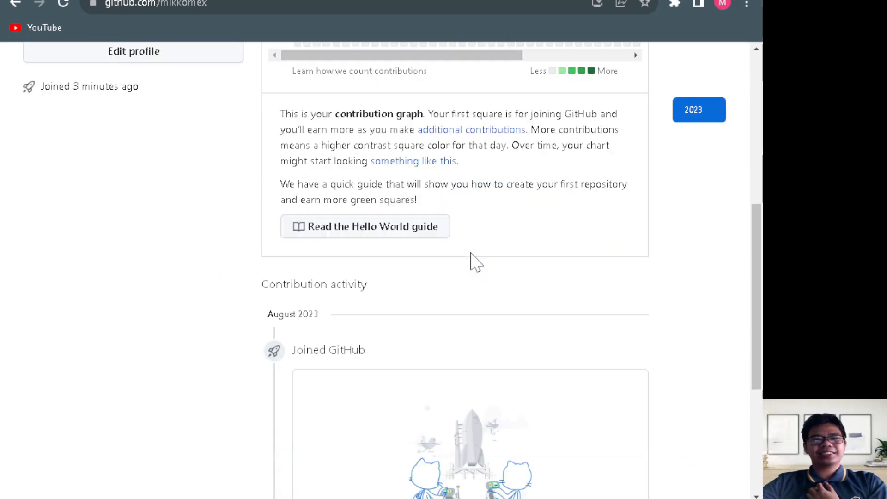
pyautogui.scroll(3, 476, 262)
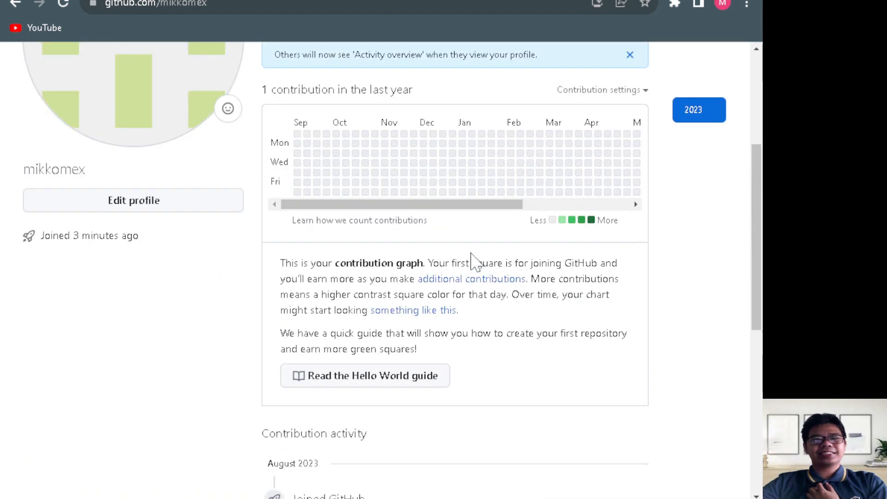
pyautogui.scroll(2, 476, 262)
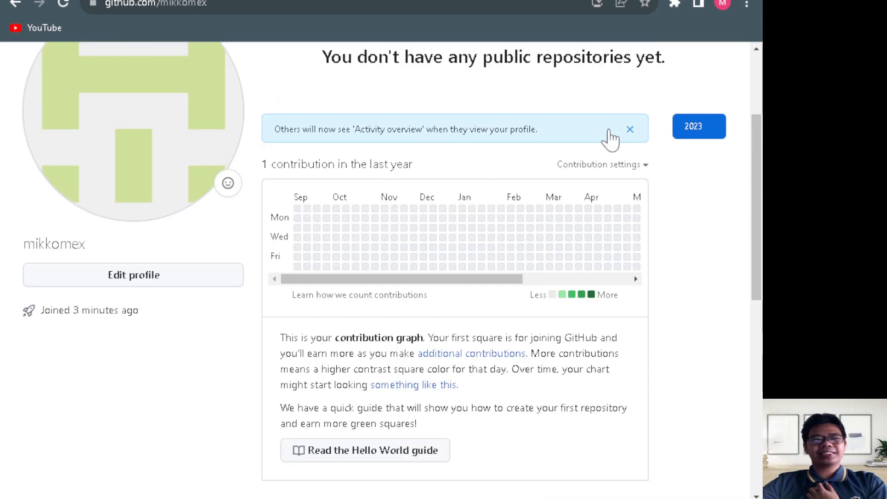
pyautogui.scroll(-6, 483, 354)
pyautogui.scroll(5, 483, 354)
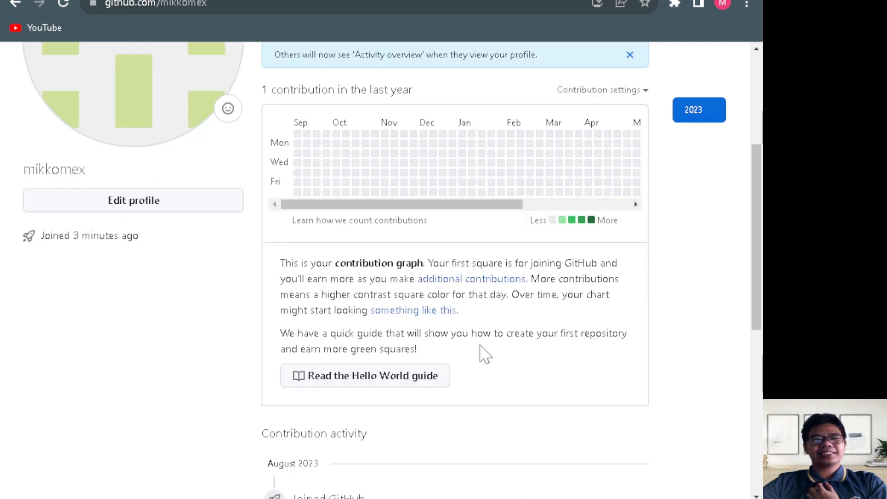
pyautogui.scroll(4, 485, 355)
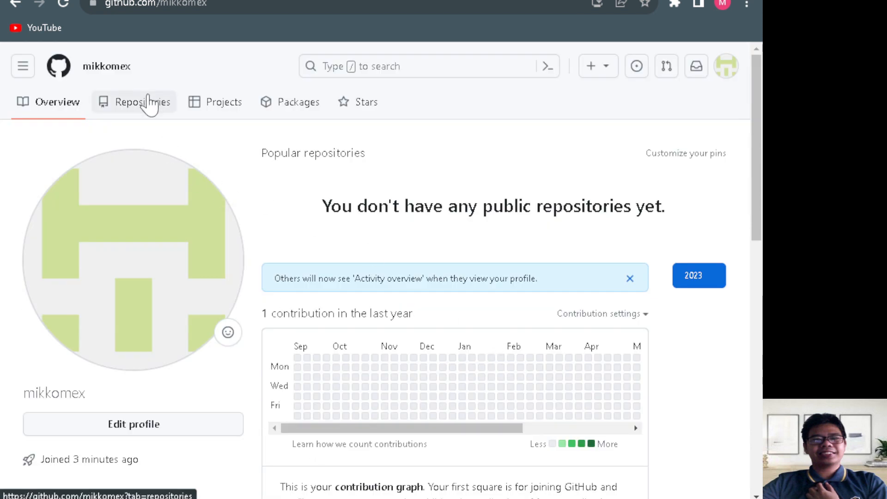
# - Start a new repository from the Repositories tab, ready to enter its name
pyautogui.click(146, 109)
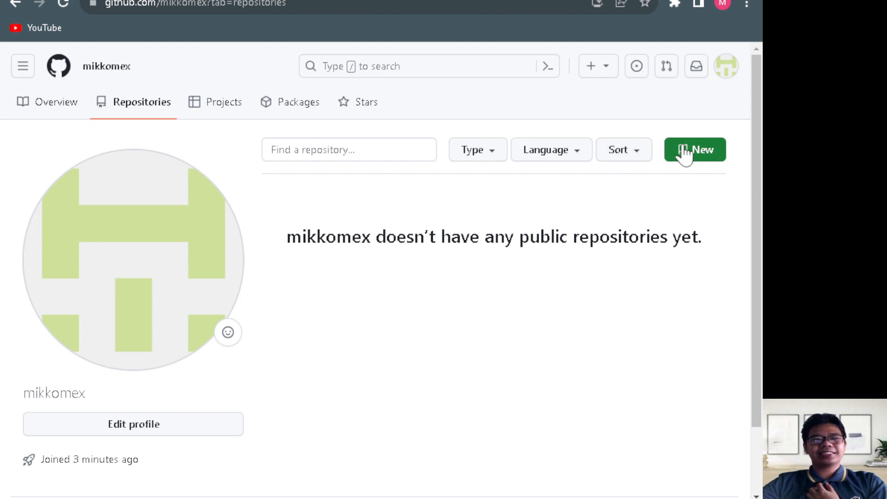
pyautogui.click(695, 155)
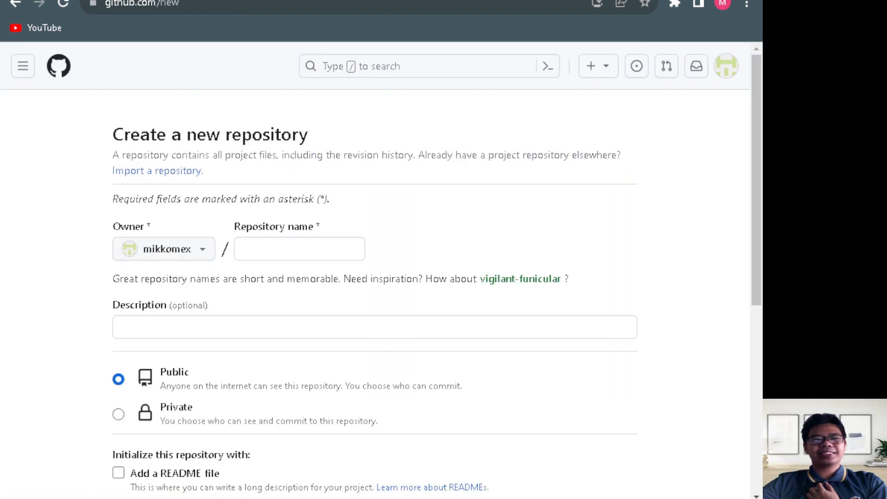
pyautogui.click(300, 249)
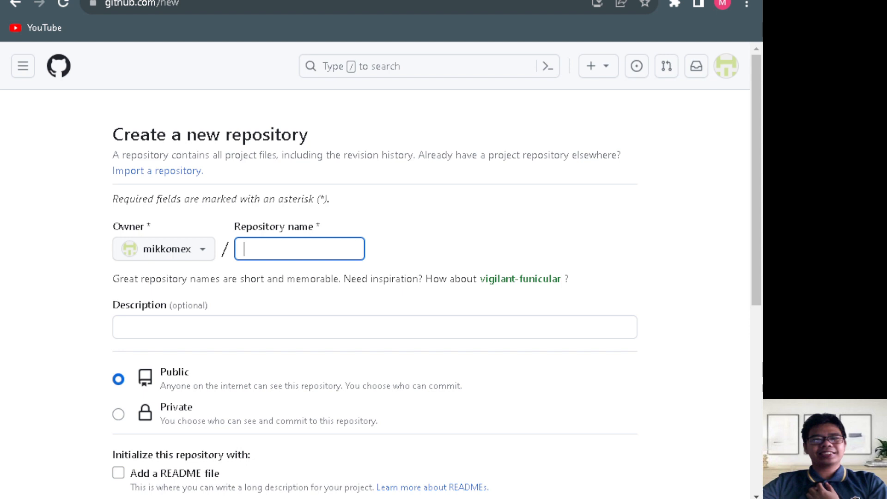
pyautogui.hotkey('alt', 'Tab')
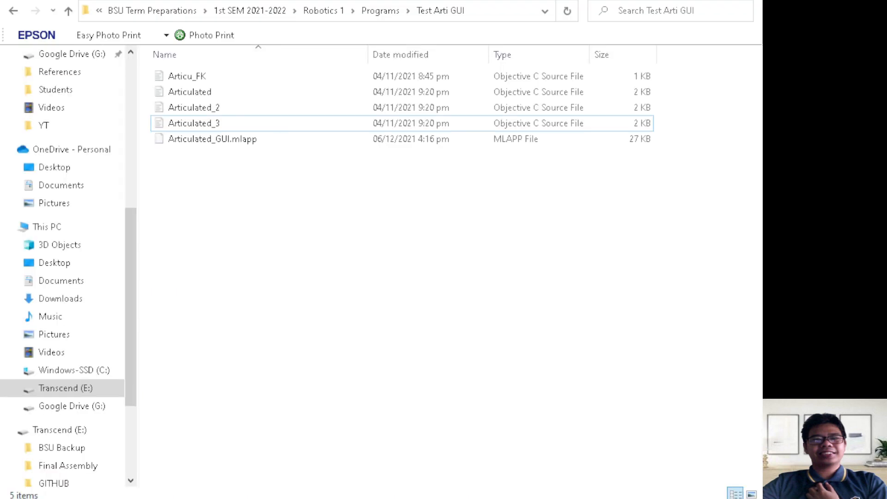
pyautogui.hotkey('alt', 'Tab')
pyautogui.hotkey('alt', 'Tab')
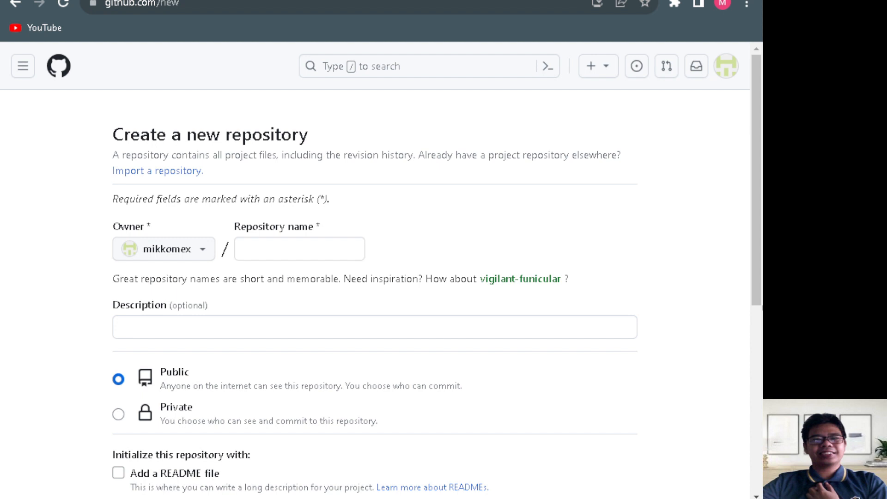
pyautogui.hotkey('alt', 'Tab')
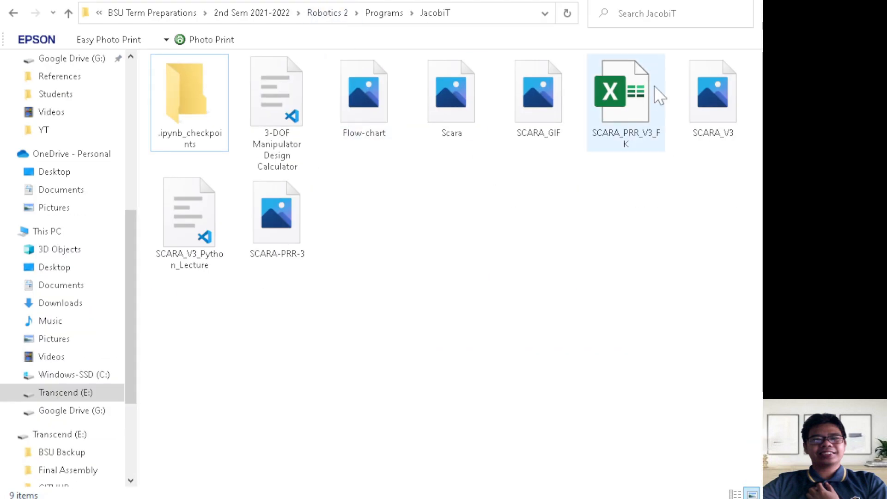
pyautogui.click(640, 103)
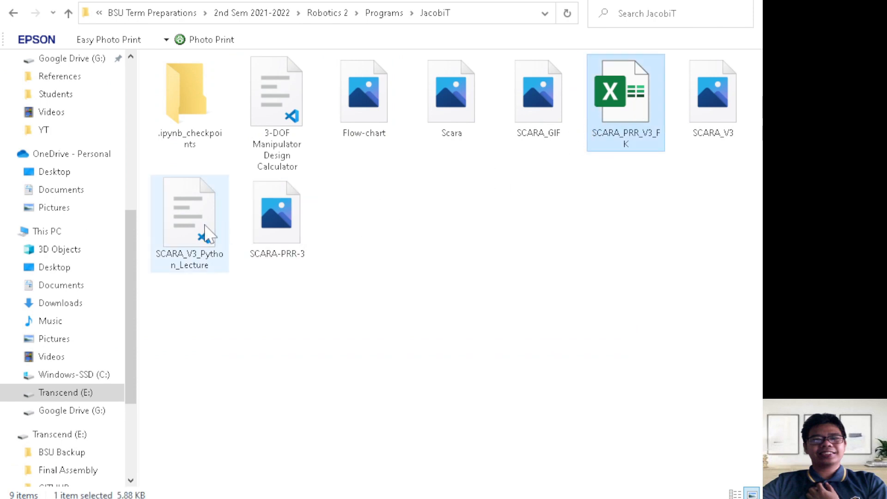
pyautogui.click(206, 233)
pyautogui.click(637, 94)
pyautogui.click(183, 218)
pyautogui.click(622, 104)
pyautogui.click(194, 225)
pyautogui.click(619, 132)
pyautogui.click(182, 222)
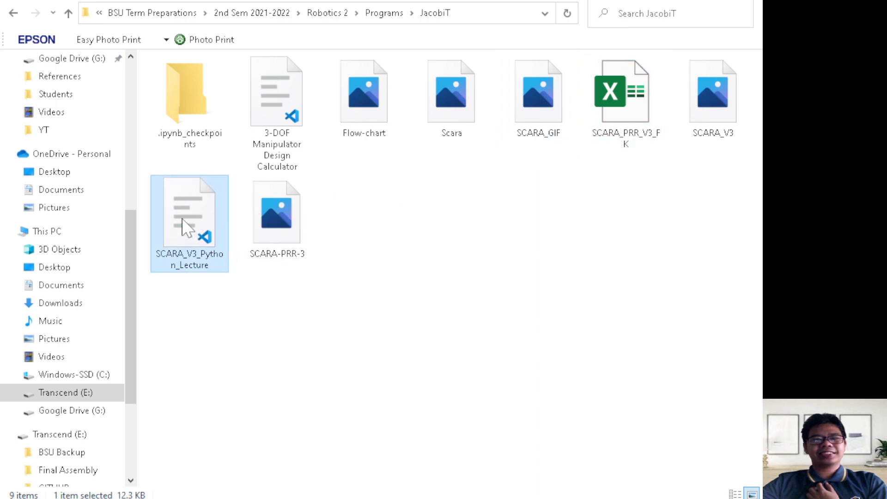
pyautogui.click(646, 104)
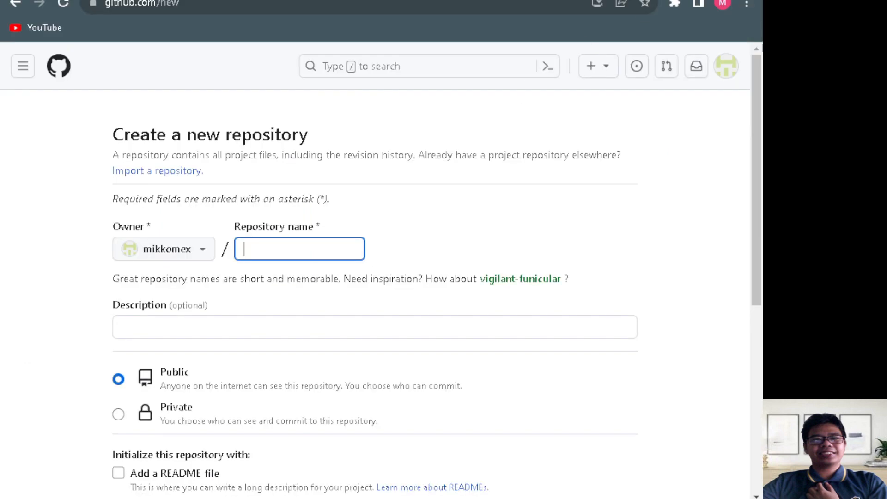
# - Name the repository SCARA_project_sample, described as 'This is a sample of my SCARA manipulator project.'
pyautogui.write('SCARA')
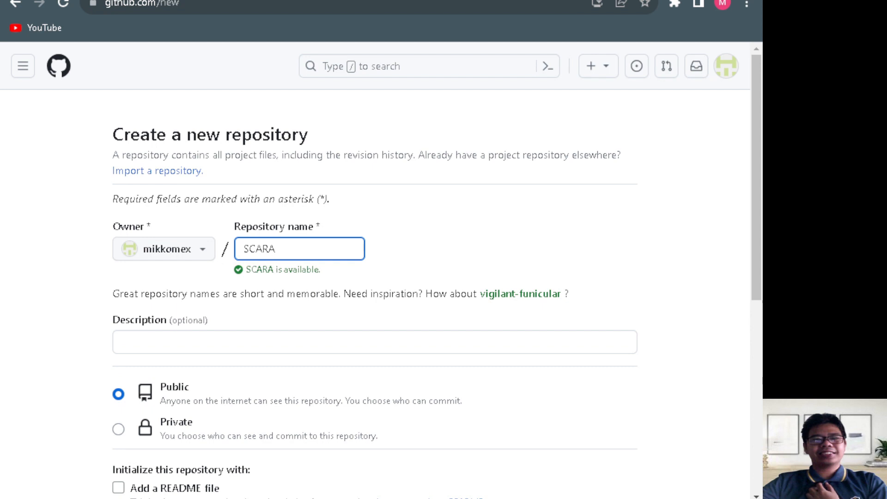
pyautogui.write('_project_sample')
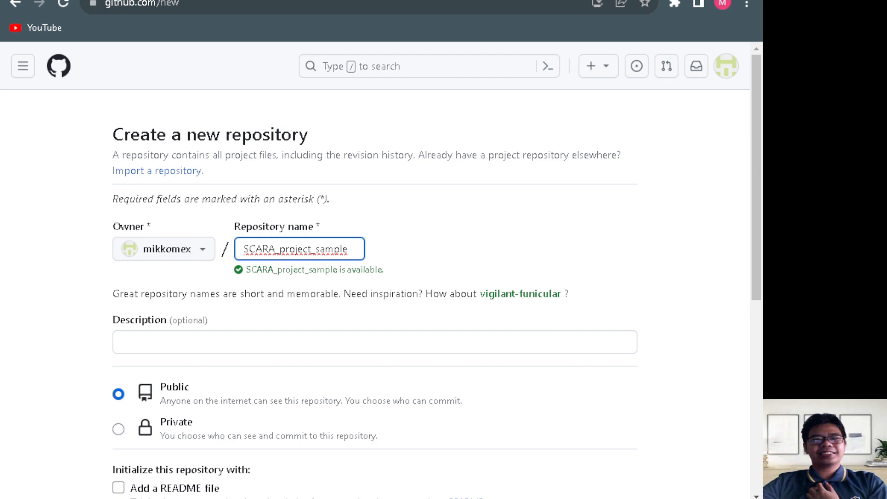
pyautogui.click(175, 340)
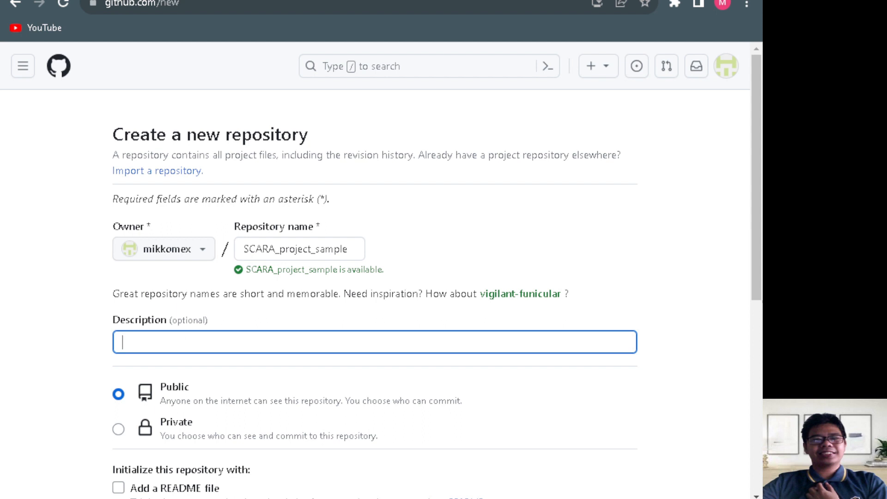
pyautogui.write('This is a sample of')
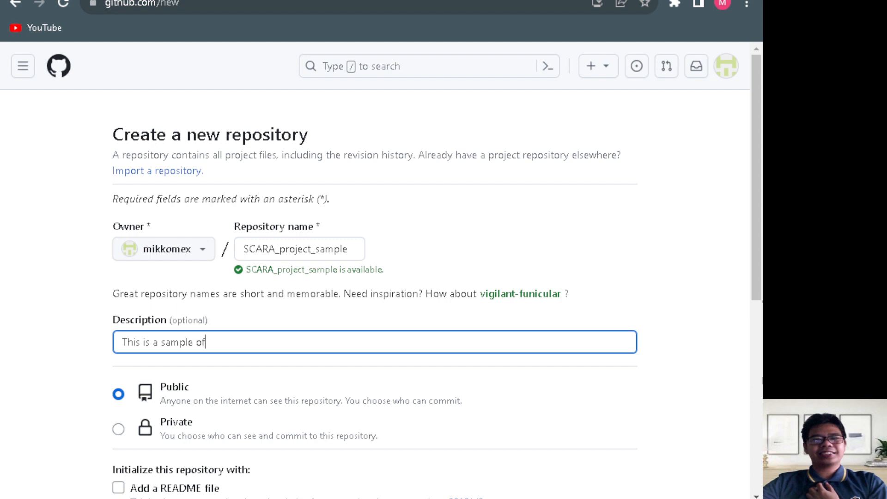
pyautogui.write(' my SCARA project')
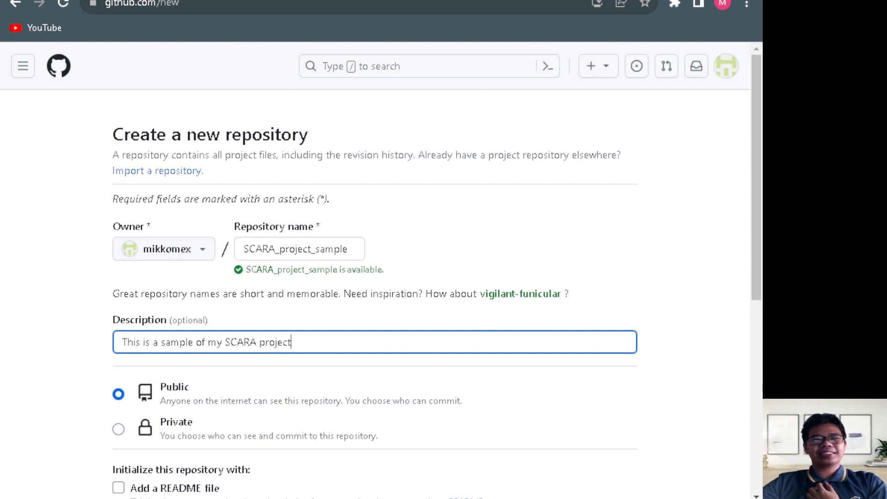
pyautogui.write('manipu')
pyautogui.write('or')
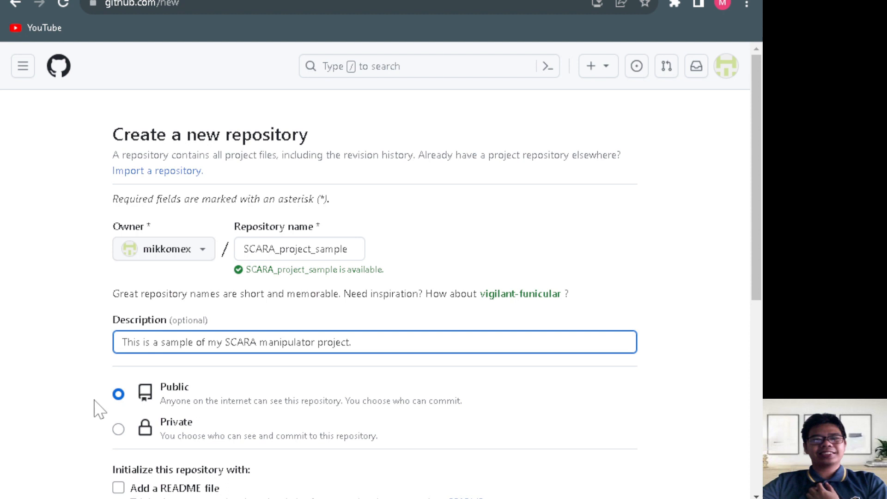
pyautogui.scroll(-3, 97, 408)
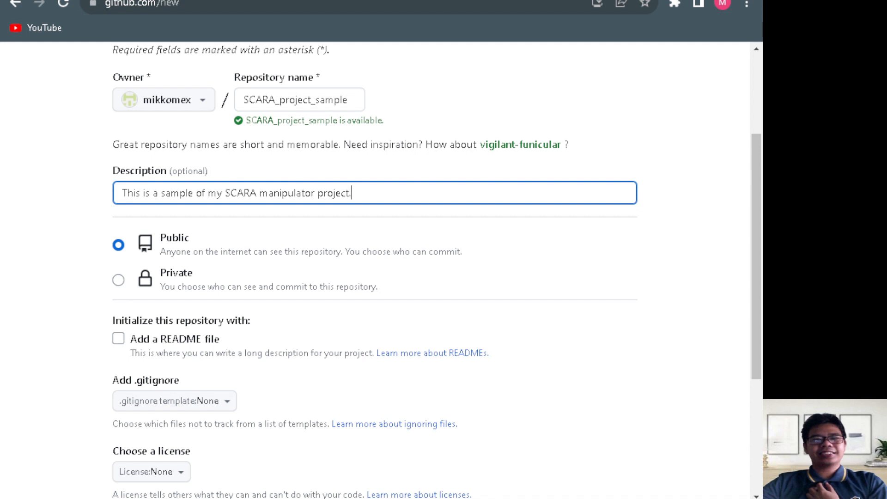
# - In the other window, open the pinned Cognizant_AI_Experience_Program repository for reference
pyautogui.click(310, 474)
pyautogui.scroll(10, 238, 192)
pyautogui.scroll(5, 236, 234)
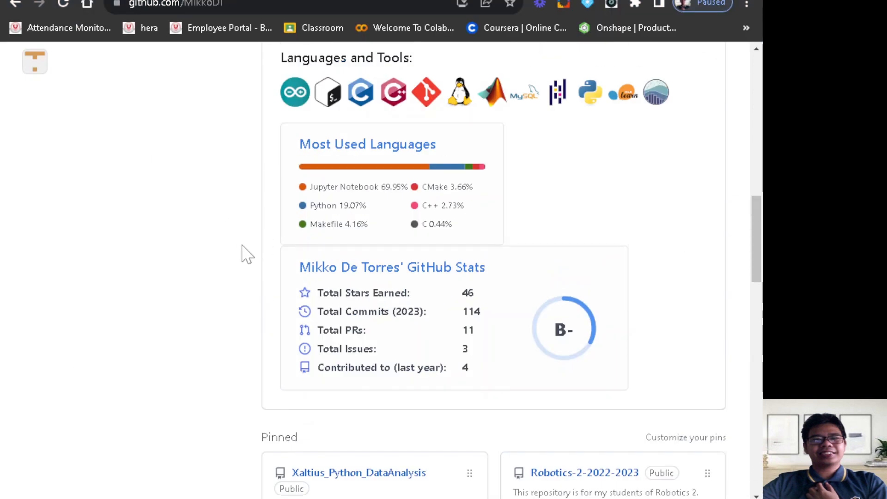
pyautogui.scroll(-5, 247, 254)
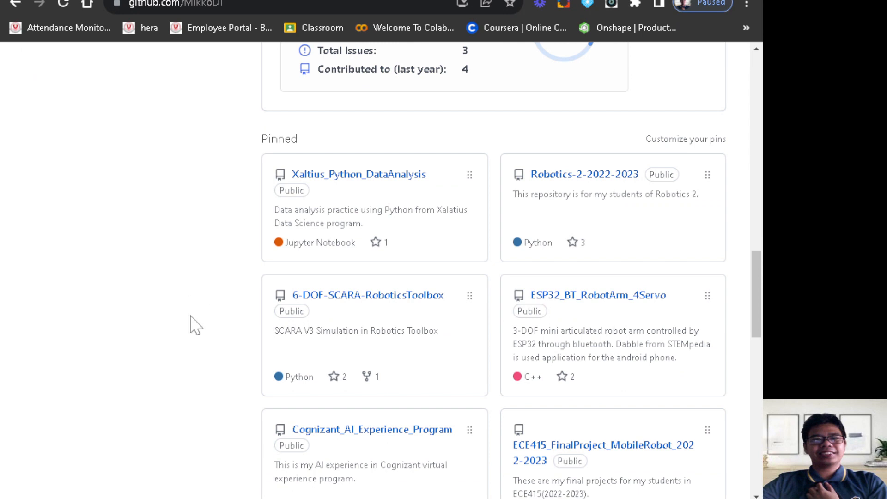
pyautogui.scroll(-1, 192, 324)
pyautogui.click(350, 365)
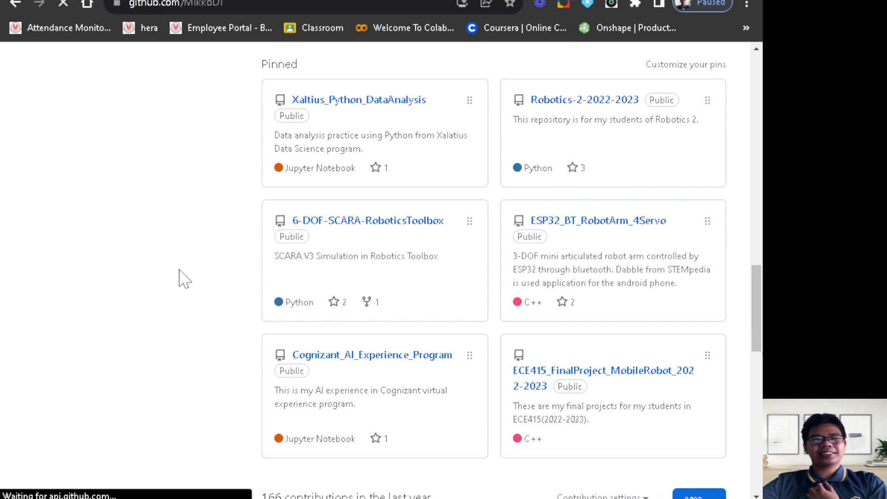
pyautogui.scroll(-3, 174, 333)
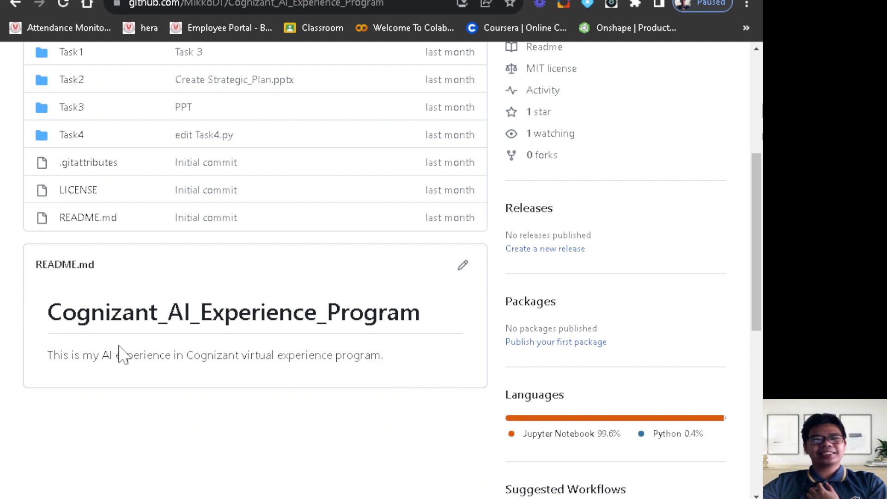
pyautogui.scroll(5, 337, 353)
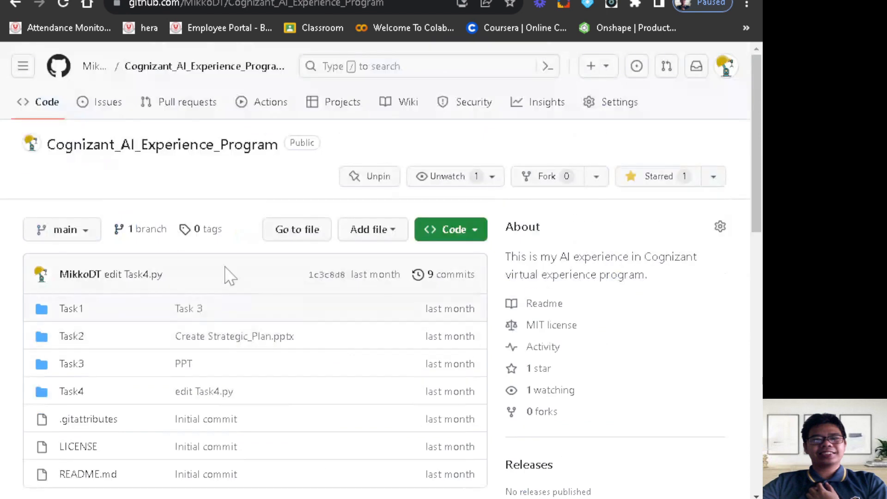
# - Open the ECE415_FinalProject_MobileRobot_2022-2023 repository from the owner's repository list
pyautogui.click(96, 72)
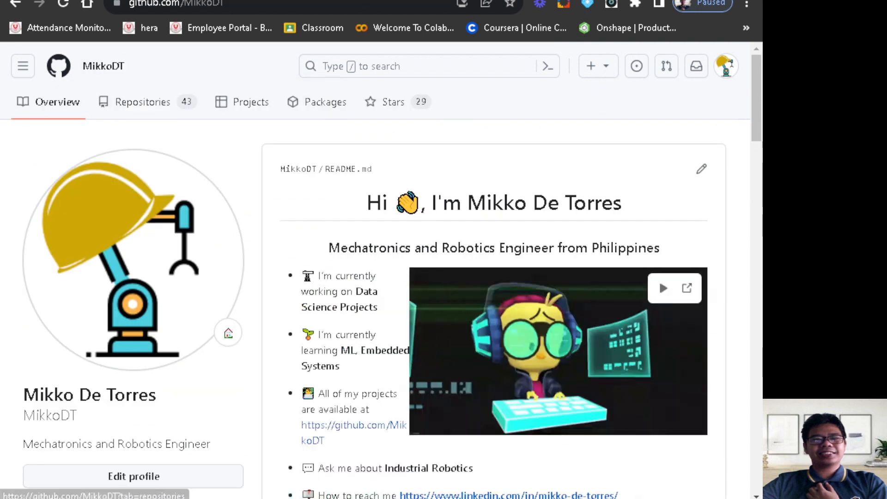
pyautogui.click(163, 115)
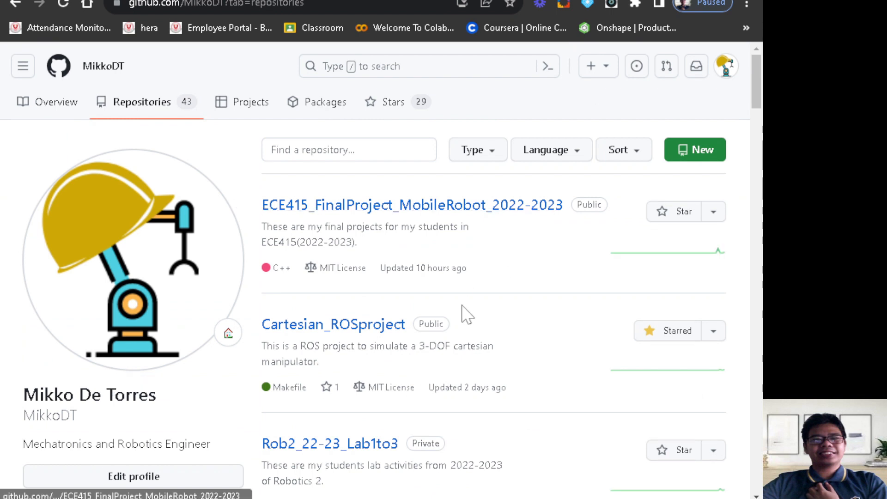
pyautogui.click(427, 213)
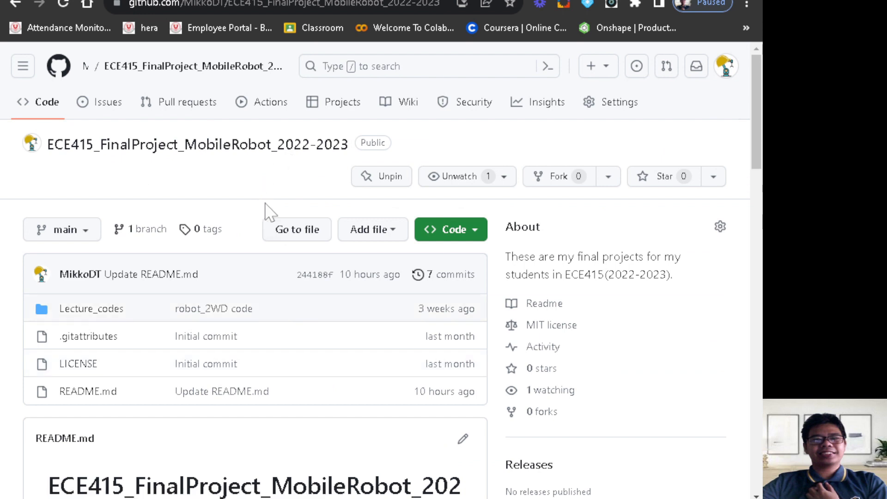
pyautogui.scroll(-5, 303, 386)
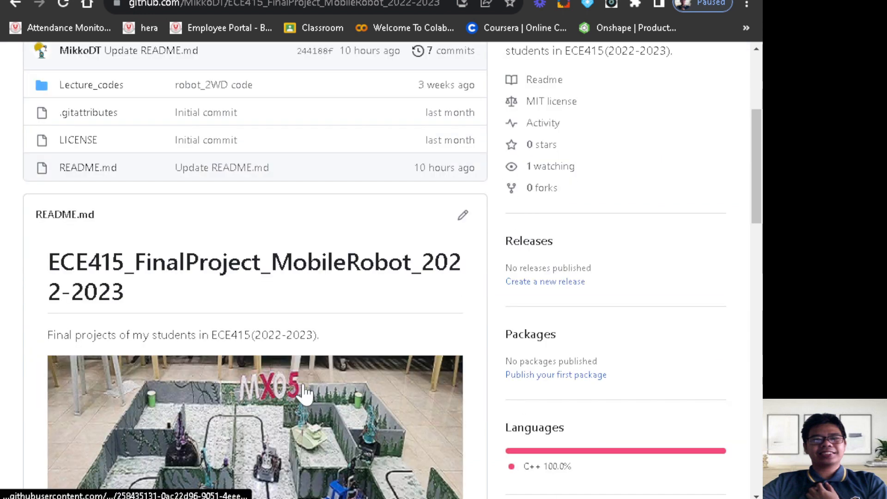
pyautogui.scroll(-18, 305, 393)
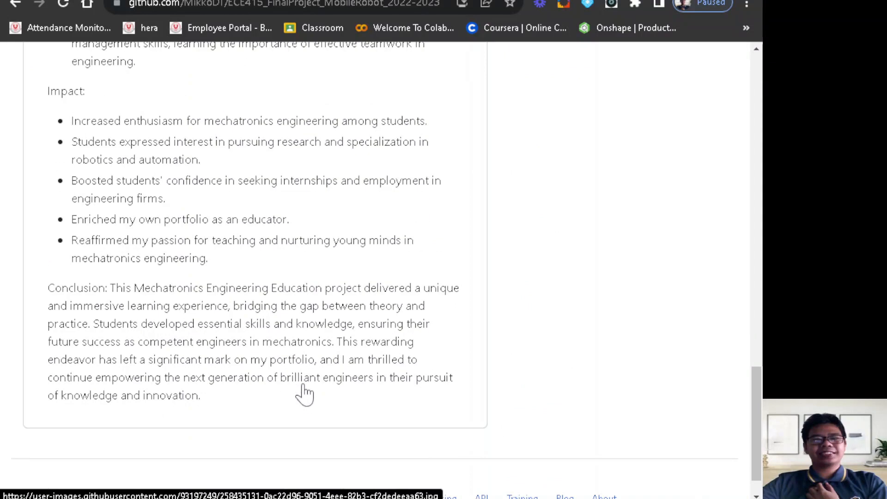
pyautogui.scroll(14, 305, 393)
pyautogui.scroll(3, 244, 402)
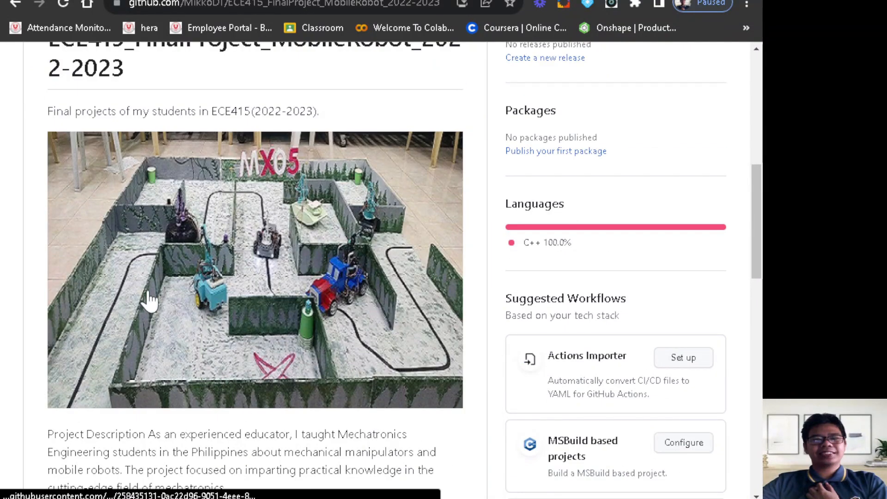
pyautogui.scroll(3, 227, 268)
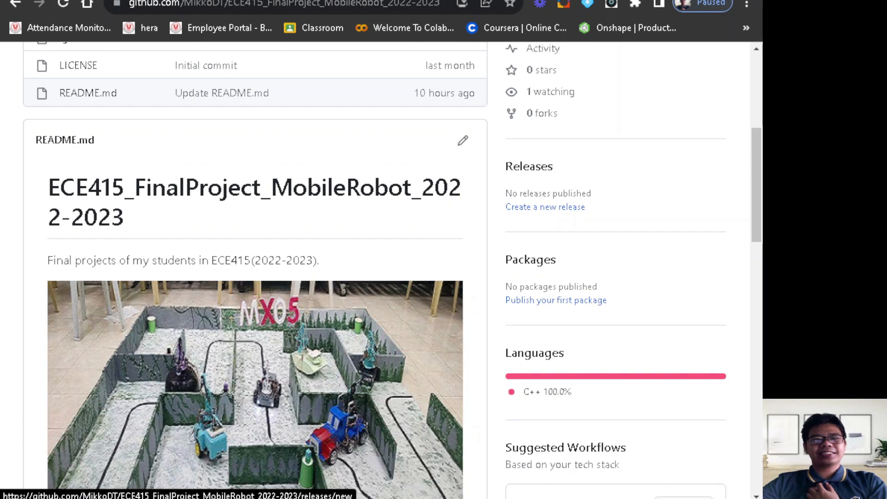
pyautogui.scroll(5, 191, 257)
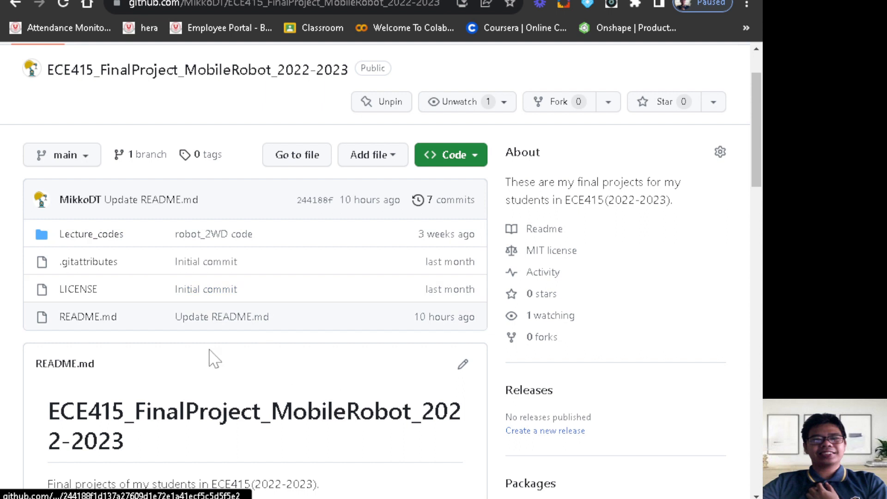
# - Look inside its Lecture_codes folder, then return to the repository's main page
pyautogui.click(106, 241)
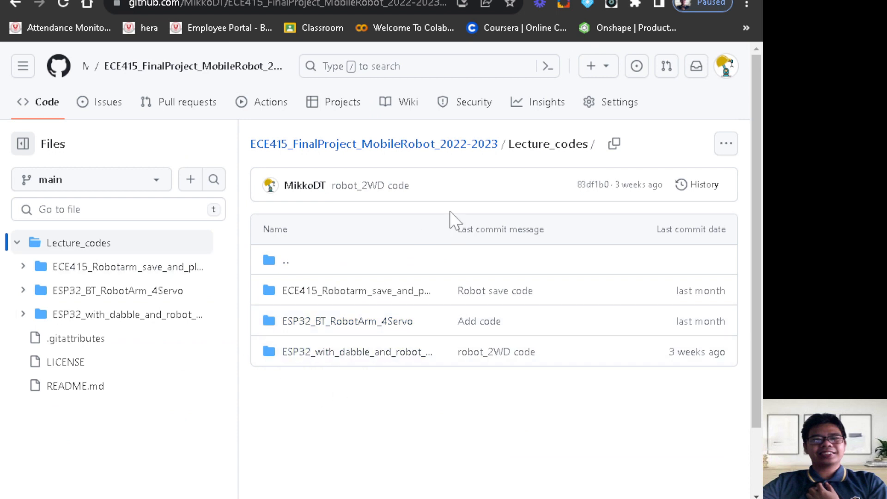
pyautogui.click(16, 4)
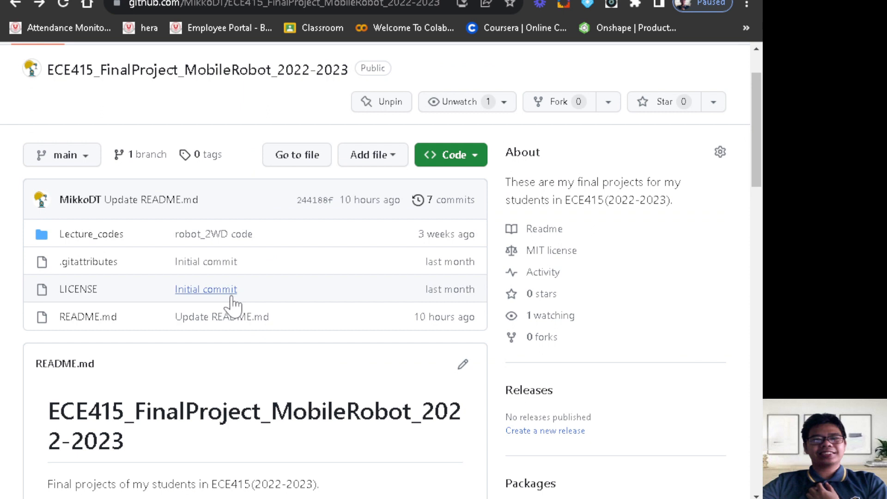
pyautogui.scroll(-3, 234, 307)
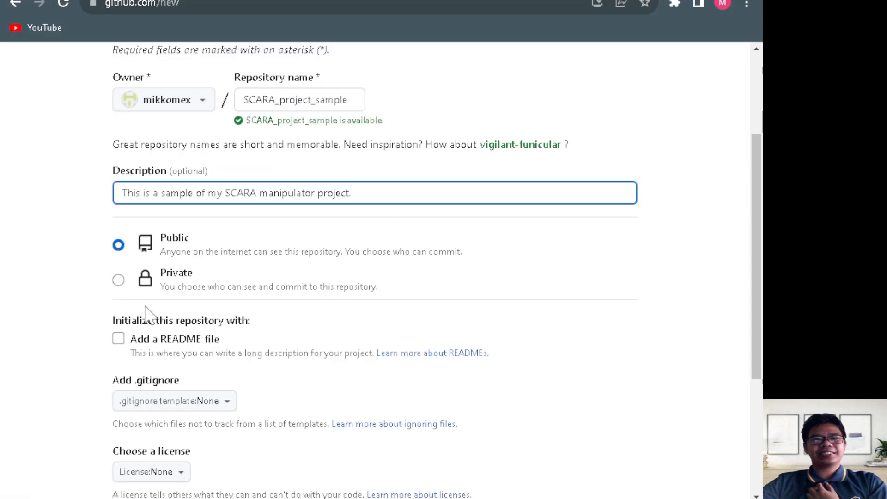
# - Check 'Add a README file', leaving .gitignore and license as None
pyautogui.click(118, 339)
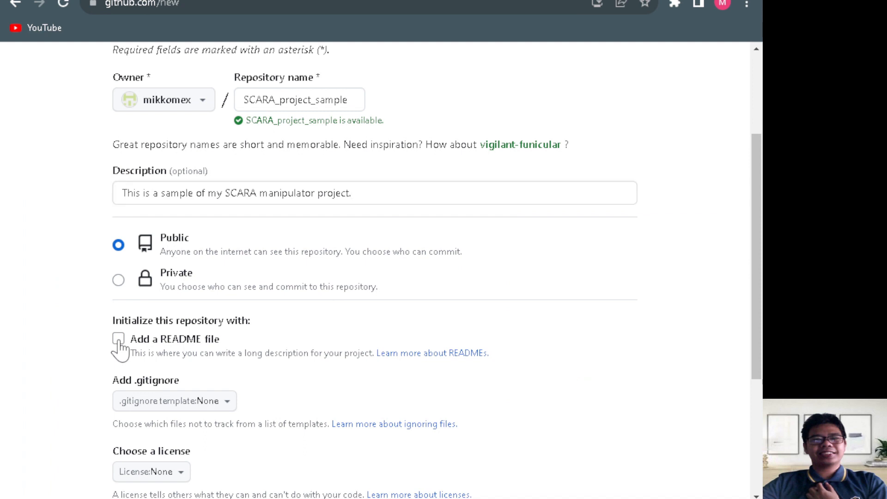
pyautogui.scroll(-3, 74, 367)
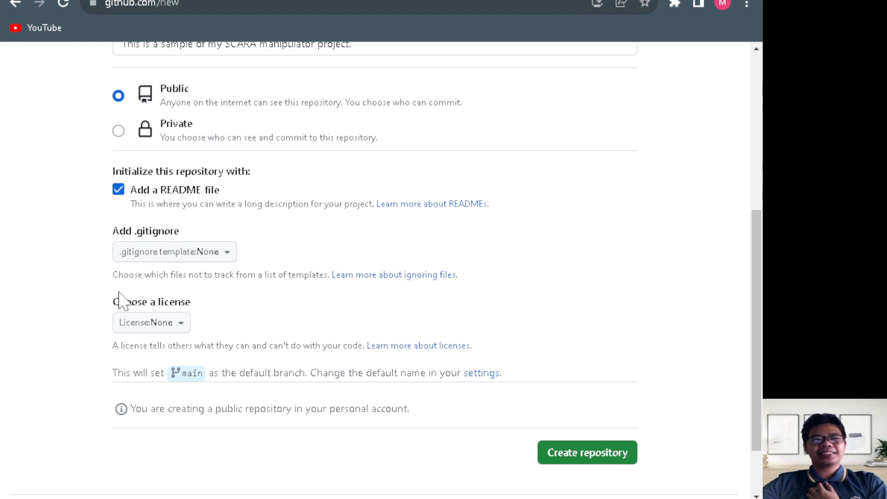
# - Choose MIT License as the repository license, after briefly trying The Unlicense
pyautogui.click(184, 325)
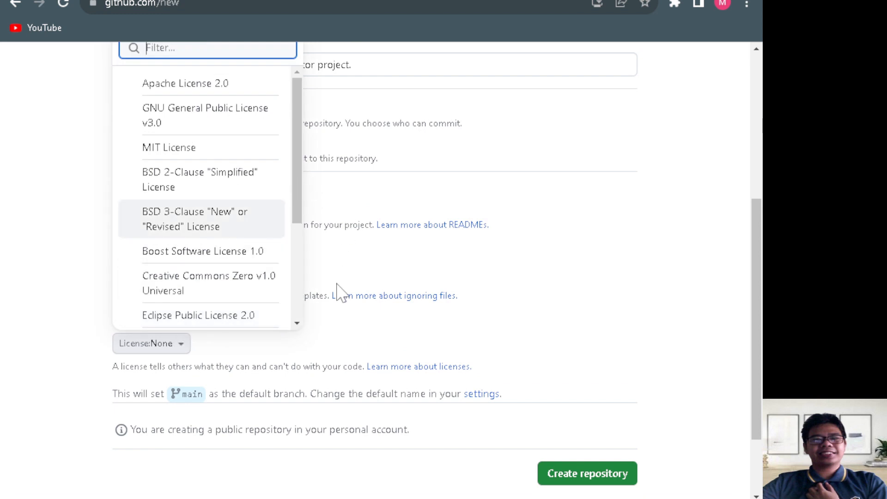
pyautogui.scroll(2, 336, 291)
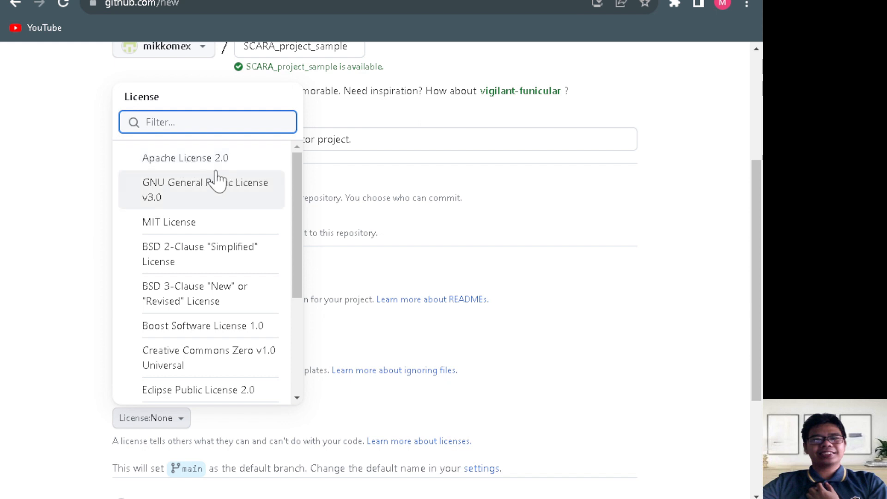
pyautogui.click(199, 230)
pyautogui.scroll(-2, 347, 390)
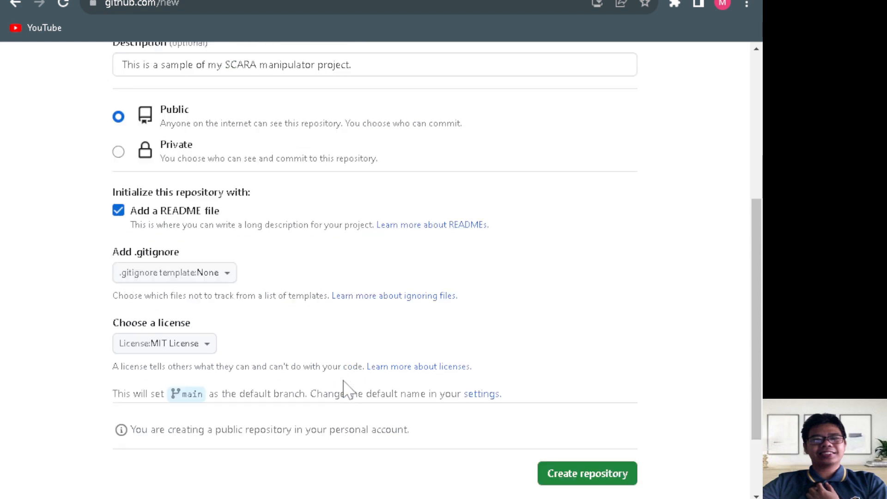
pyautogui.click(187, 348)
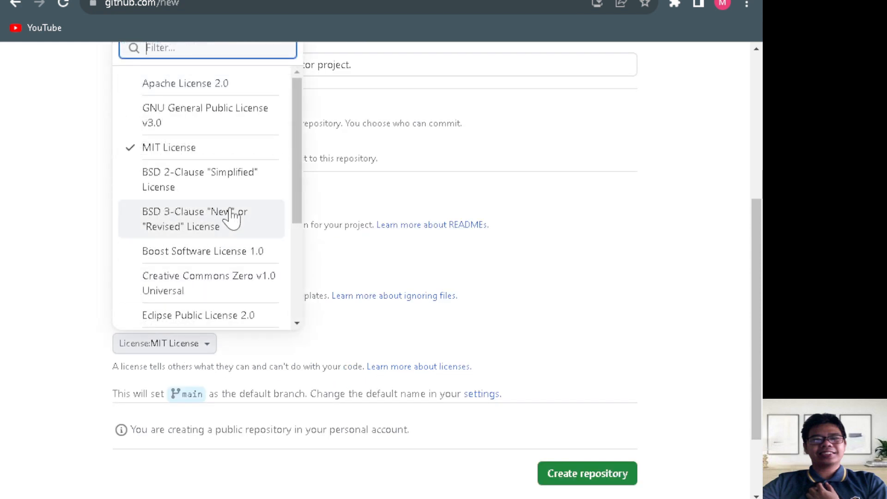
pyautogui.scroll(-5, 231, 218)
pyautogui.scroll(3, 355, 223)
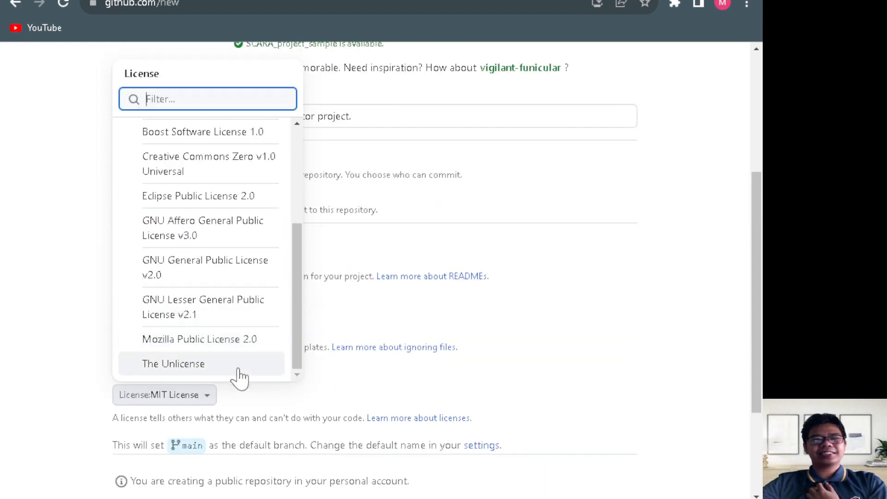
pyautogui.click(202, 372)
pyautogui.click(210, 400)
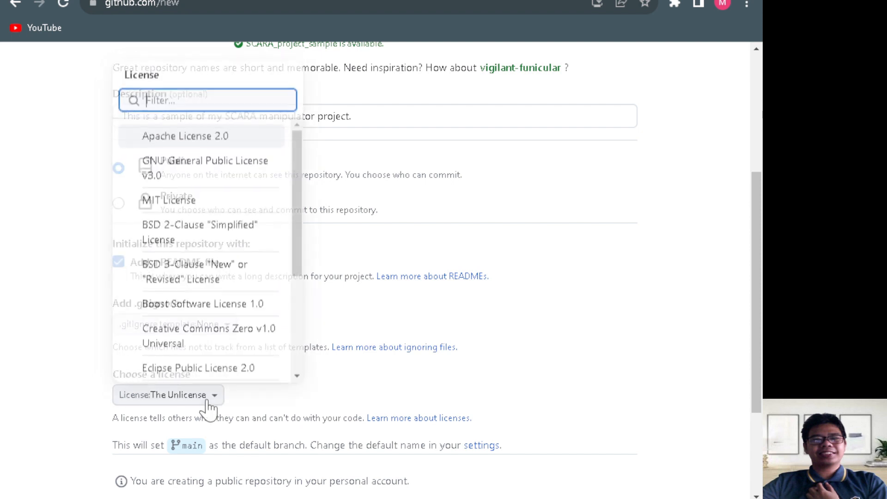
pyautogui.click(210, 204)
pyautogui.scroll(-2, 83, 363)
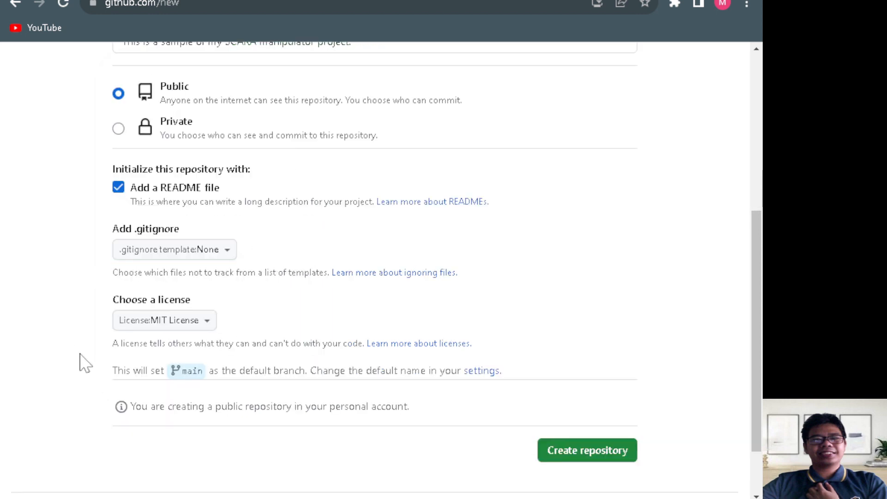
pyautogui.scroll(-2, 83, 363)
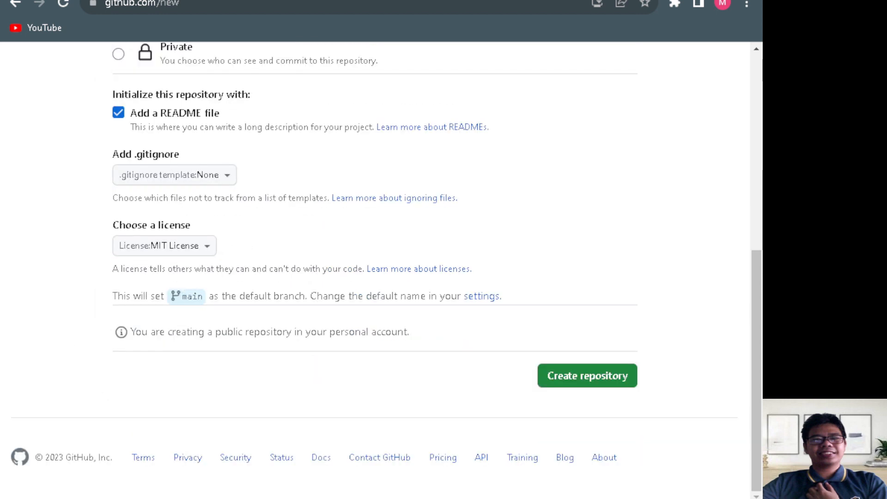
# - Create the SCARA_project_sample repository and highlight its README description sentence
pyautogui.click(597, 383)
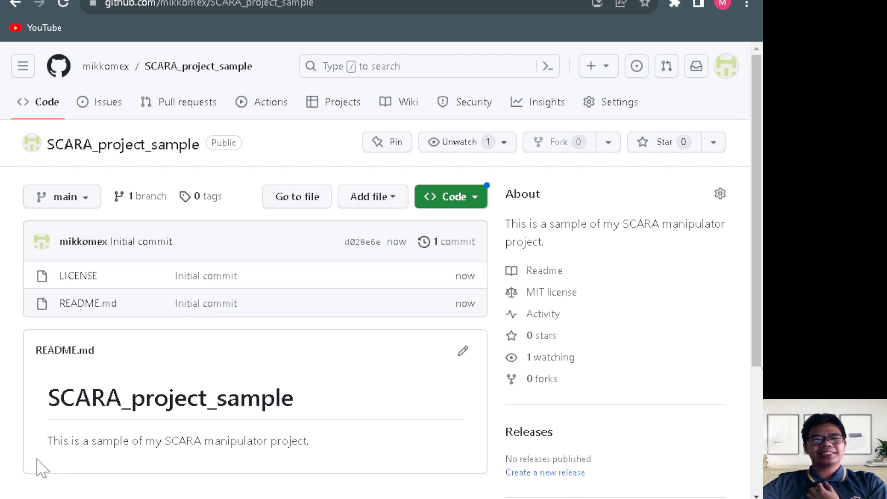
pyautogui.moveTo(48, 442); pyautogui.dragTo(314, 446)
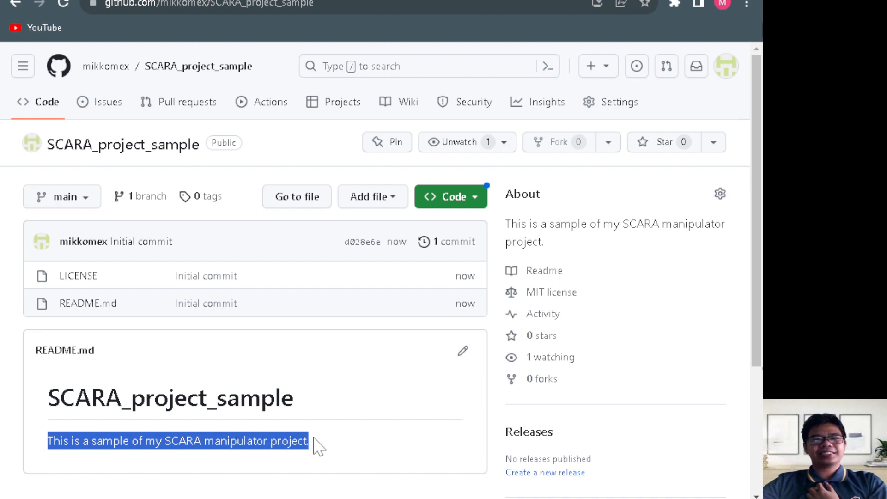
# - Open the LICENSE file and look over the MIT License text, highlighting it
pyautogui.click(75, 279)
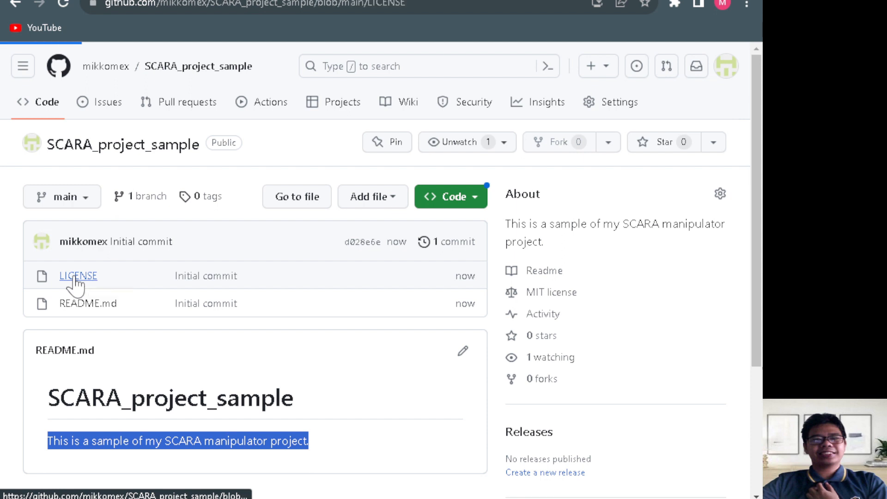
pyautogui.scroll(-8, 475, 273)
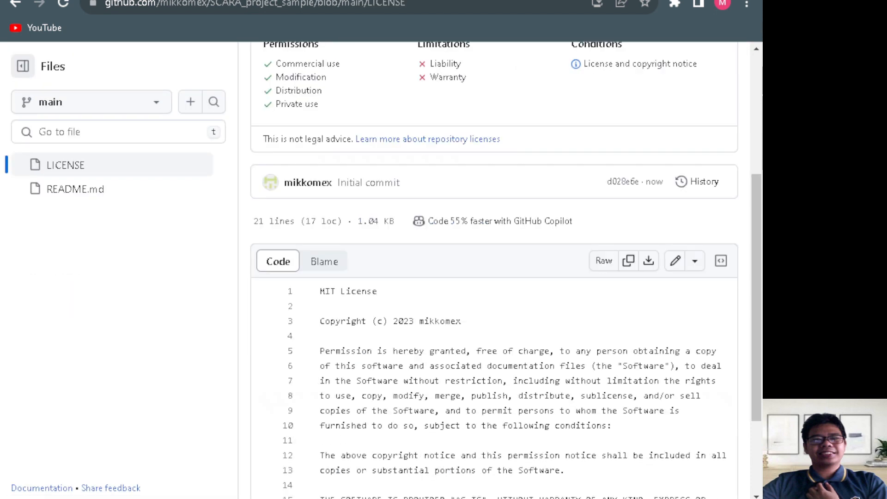
pyautogui.moveTo(320, 161); pyautogui.dragTo(367, 459)
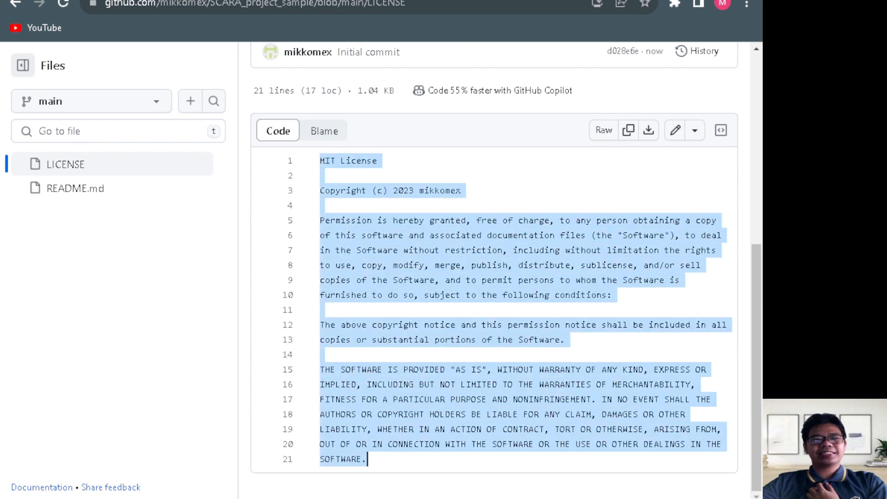
pyautogui.click(357, 250)
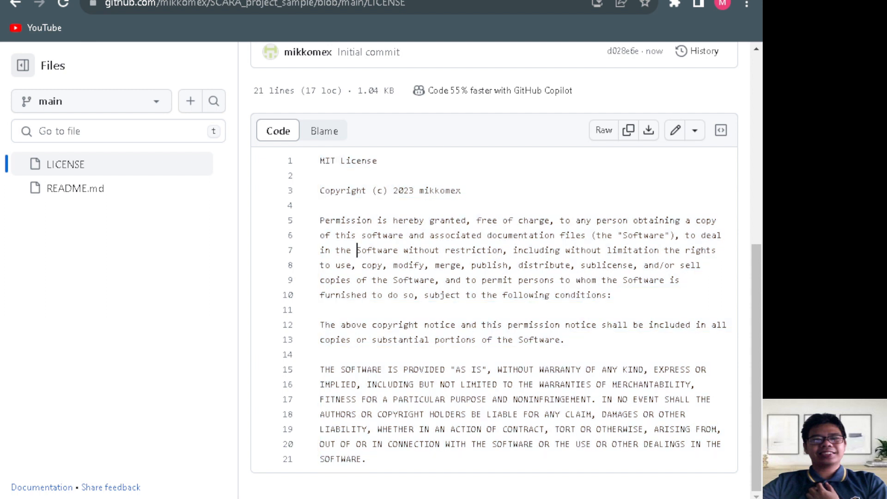
pyautogui.moveTo(321, 160); pyautogui.dragTo(418, 444)
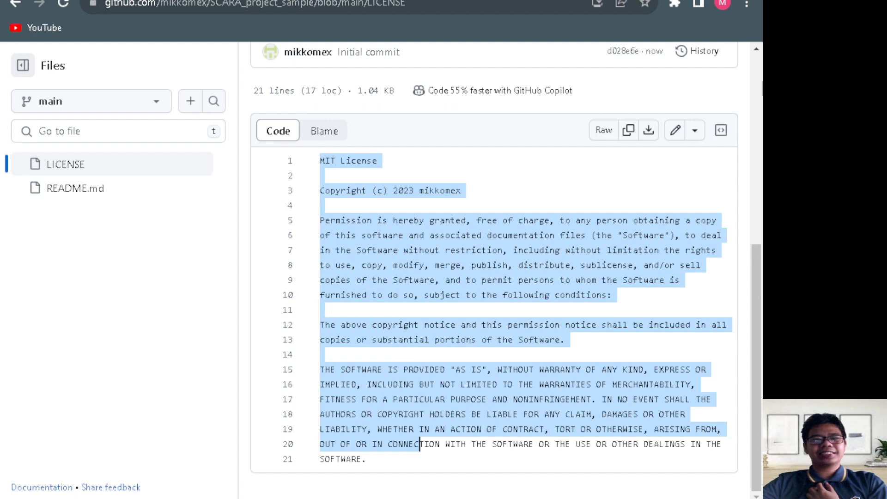
pyautogui.click(420, 444)
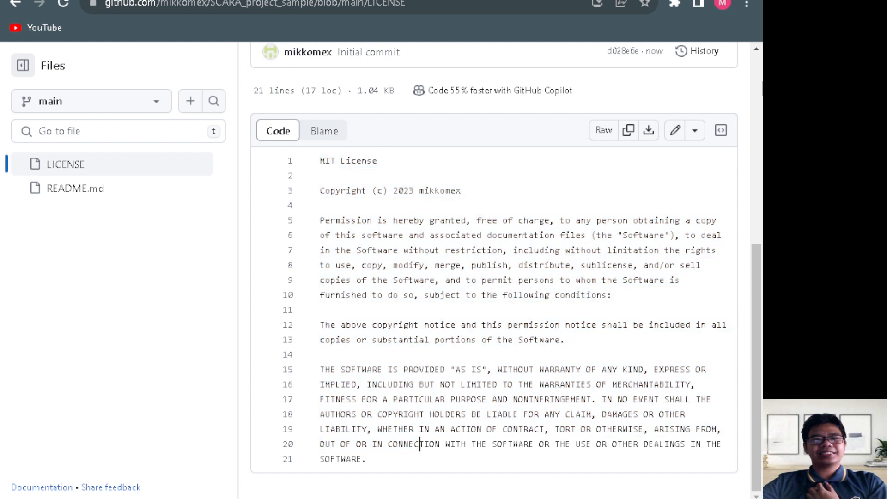
pyautogui.scroll(3, 419, 444)
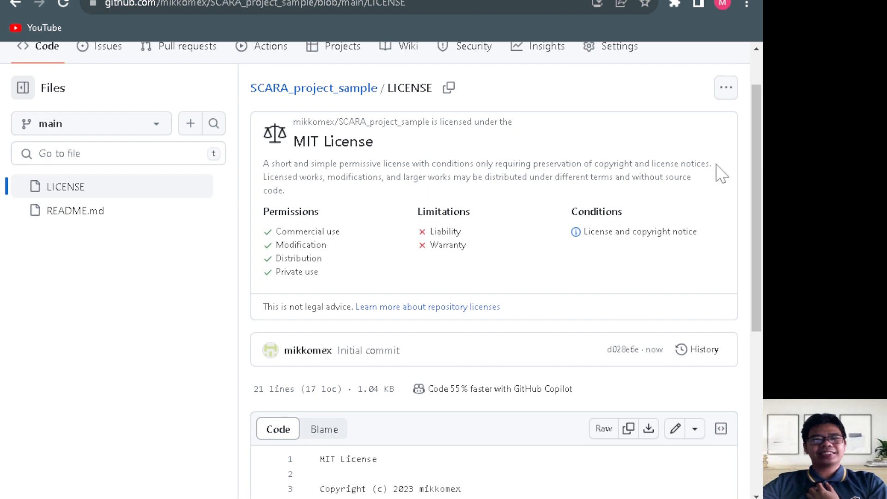
pyautogui.moveTo(531, 164); pyautogui.dragTo(710, 164)
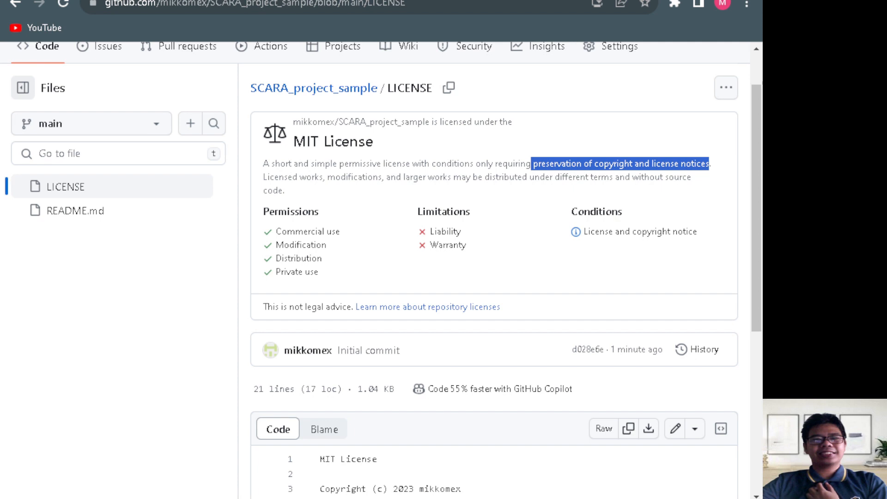
pyautogui.moveTo(296, 190); pyautogui.dragTo(263, 179)
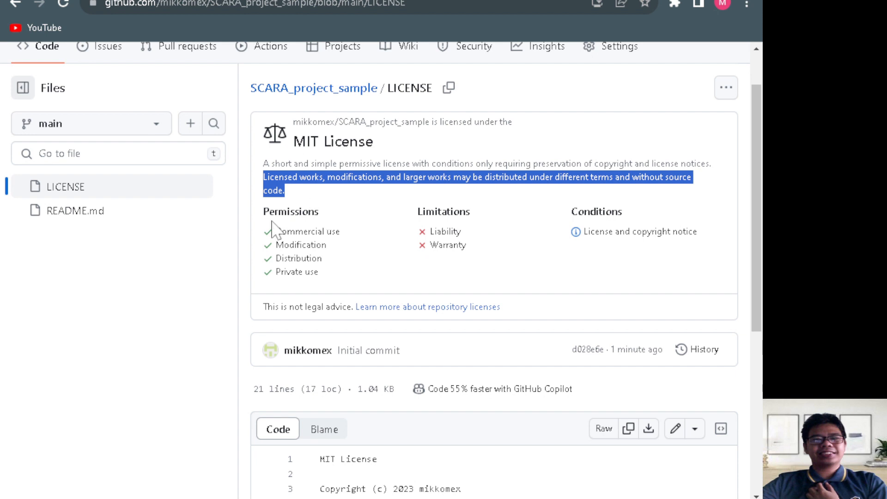
pyautogui.moveTo(276, 232); pyautogui.dragTo(341, 231)
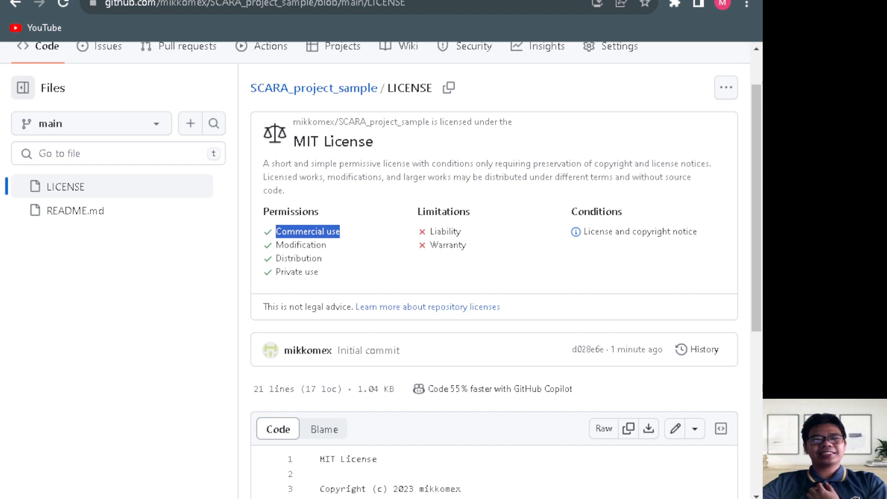
pyautogui.moveTo(277, 245); pyautogui.dragTo(301, 245)
pyautogui.moveTo(276, 272); pyautogui.dragTo(321, 272)
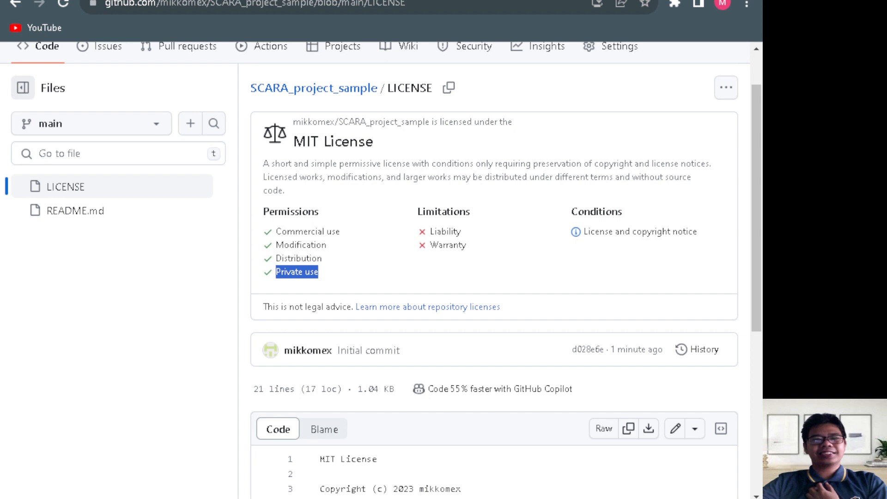
pyautogui.moveTo(465, 232); pyautogui.dragTo(438, 232)
pyautogui.click(469, 253)
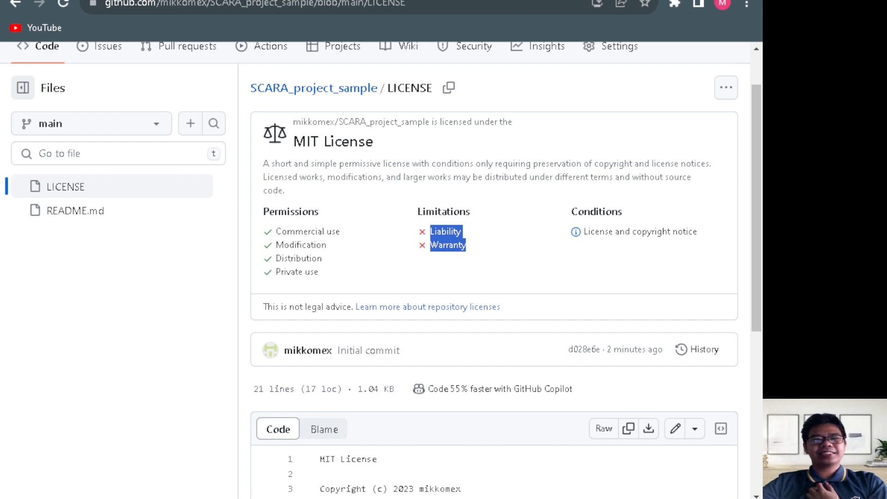
pyautogui.moveTo(290, 143); pyautogui.dragTo(374, 143)
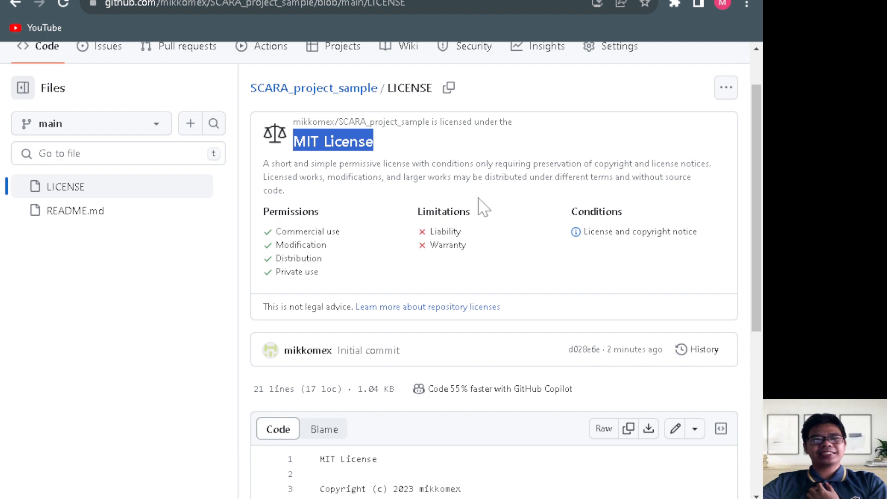
pyautogui.click(294, 189)
pyautogui.moveTo(293, 192); pyautogui.dragTo(263, 171)
pyautogui.click(493, 229)
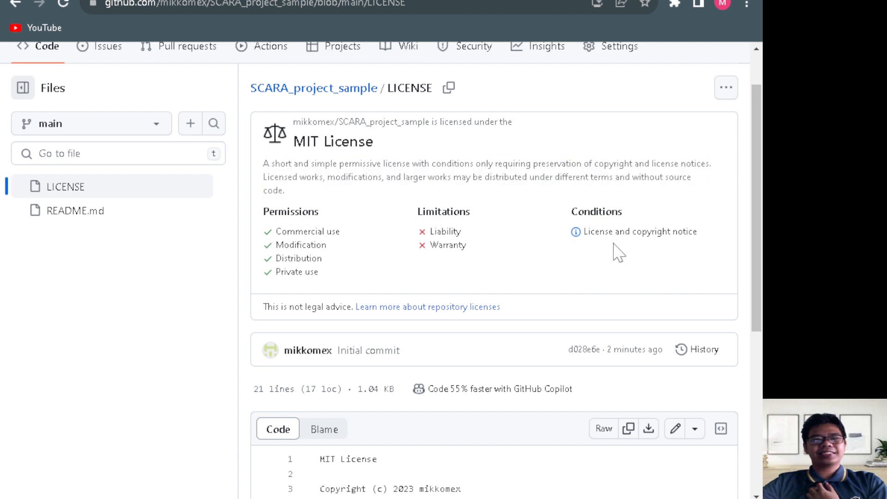
pyautogui.moveTo(583, 233); pyautogui.dragTo(700, 232)
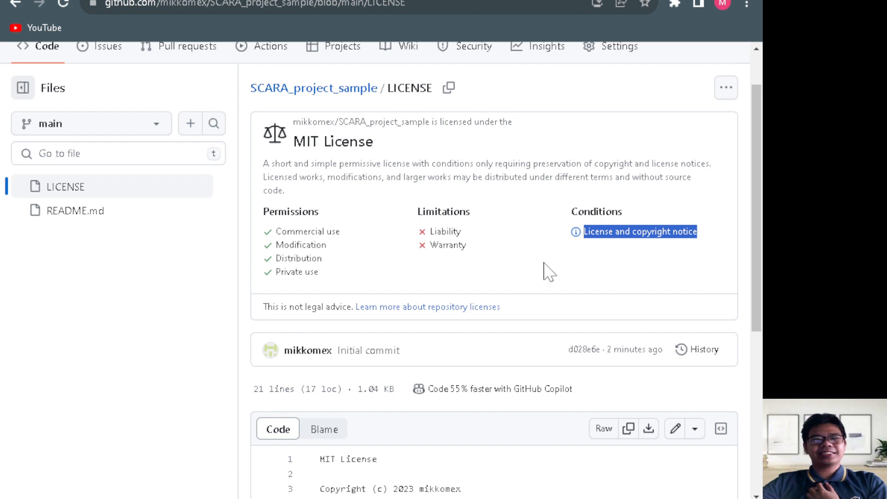
pyautogui.scroll(-5, 440, 268)
pyautogui.scroll(8, 440, 269)
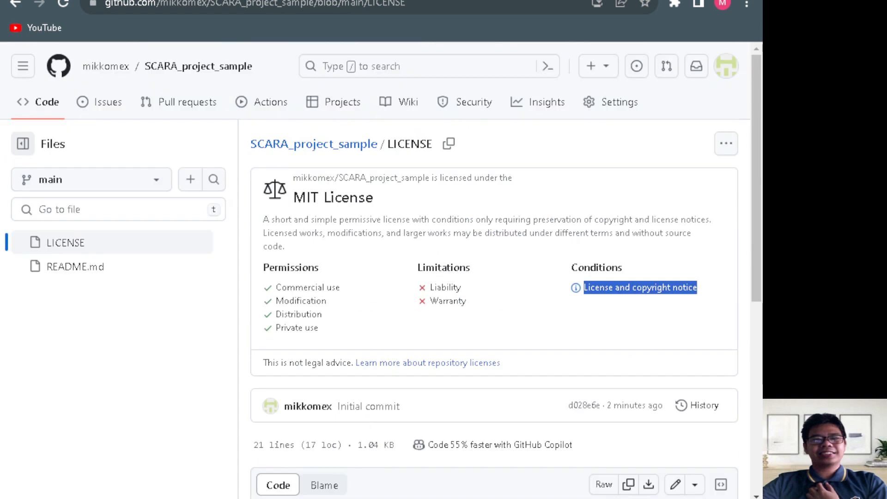
# - Return to the SCARA_project_sample main page and show the Add file options
pyautogui.hotkey('alt', 'Left')
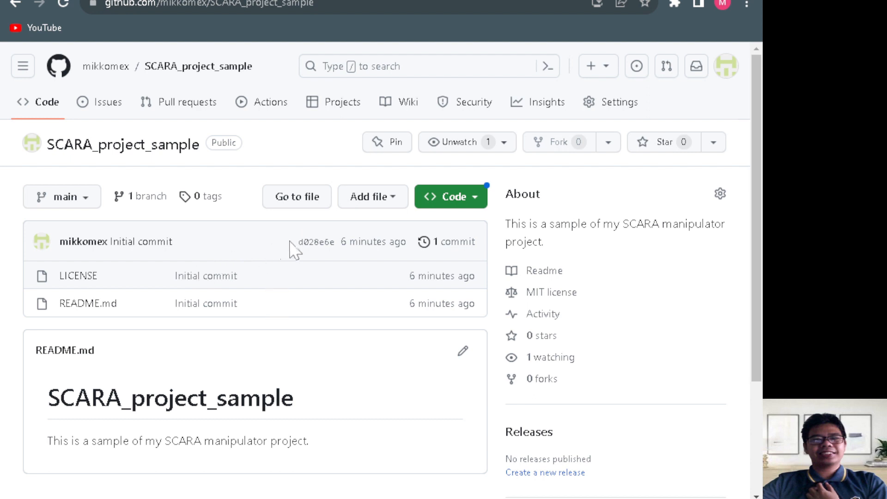
pyautogui.click(394, 208)
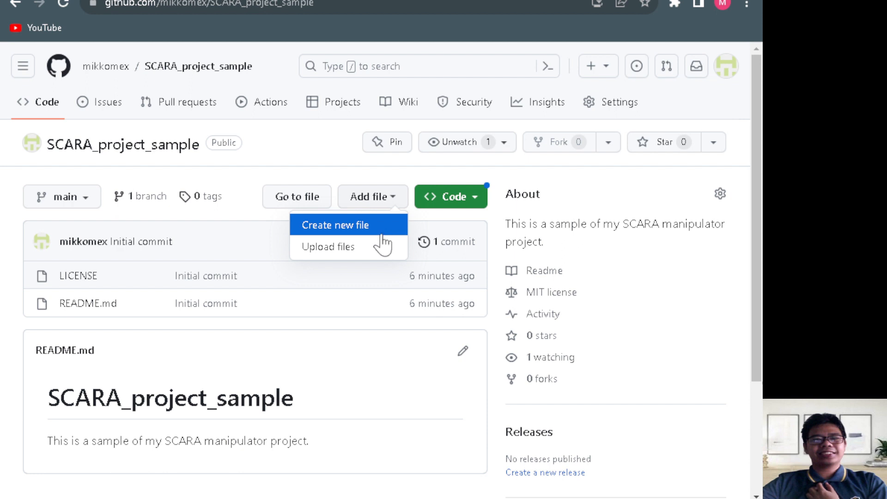
# - Go to the repository's Upload files page
pyautogui.click(344, 259)
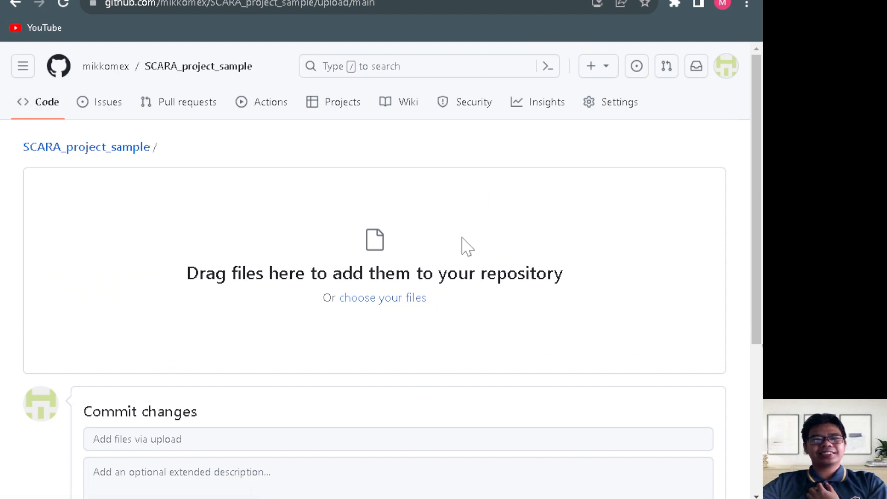
pyautogui.moveTo(382, 498)
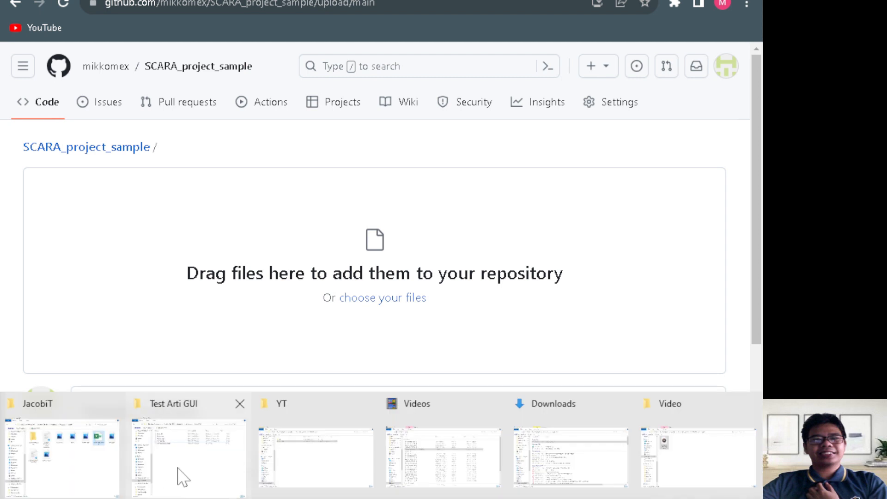
# - Snap the JacobiT folder beside the GitHub upload page and add SCARA_PRR_V3_FK.xlsx
pyautogui.click(71, 462)
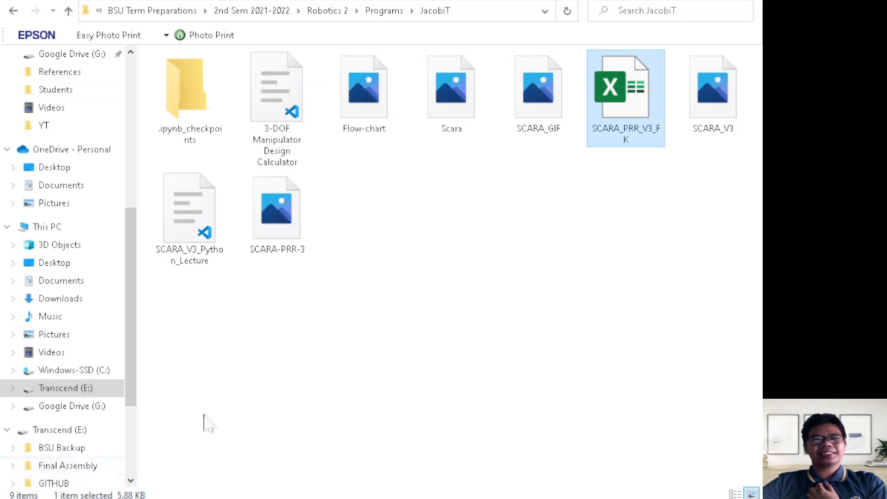
pyautogui.press('super+Right')
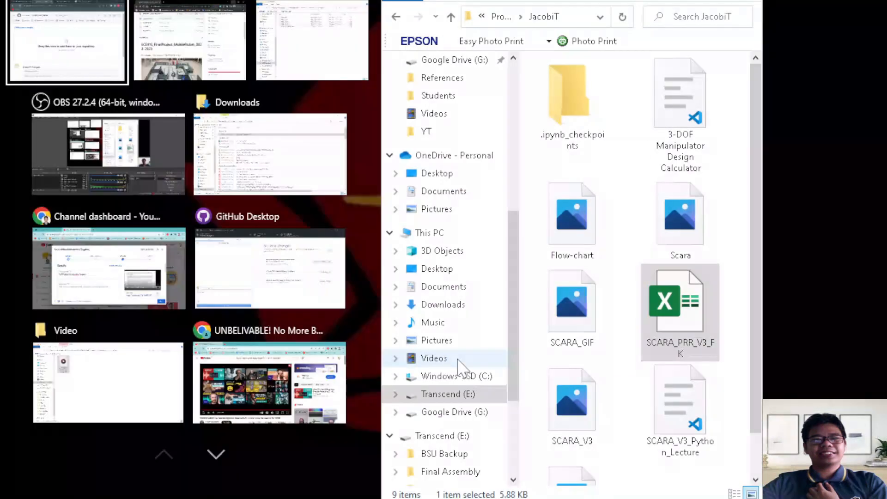
pyautogui.click(68, 47)
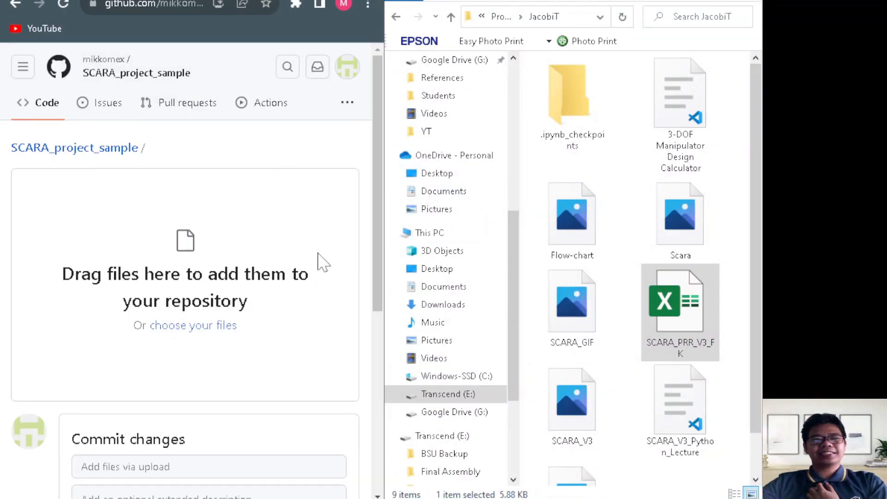
pyautogui.moveTo(681, 316); pyautogui.dragTo(176, 303)
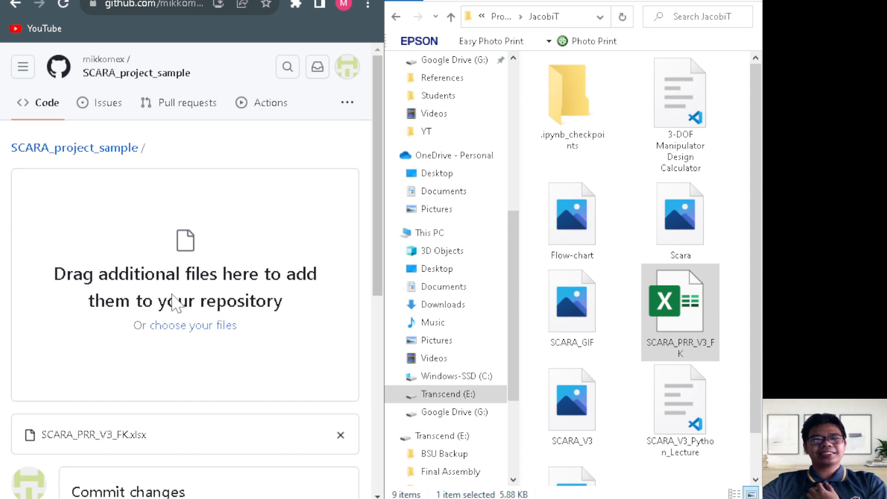
# - Select the 3-DOF Manipulator Design Calculator notebook and bring up its file actions
pyautogui.scroll(-2, 670, 245)
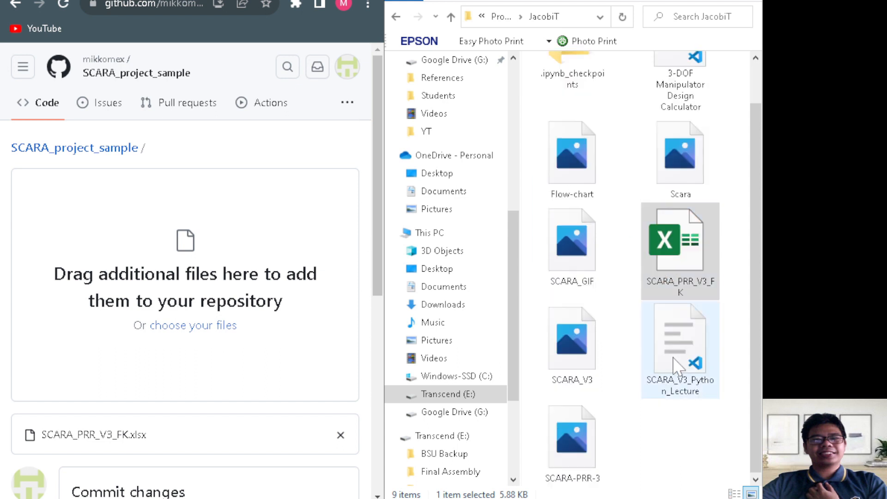
pyautogui.scroll(2, 684, 138)
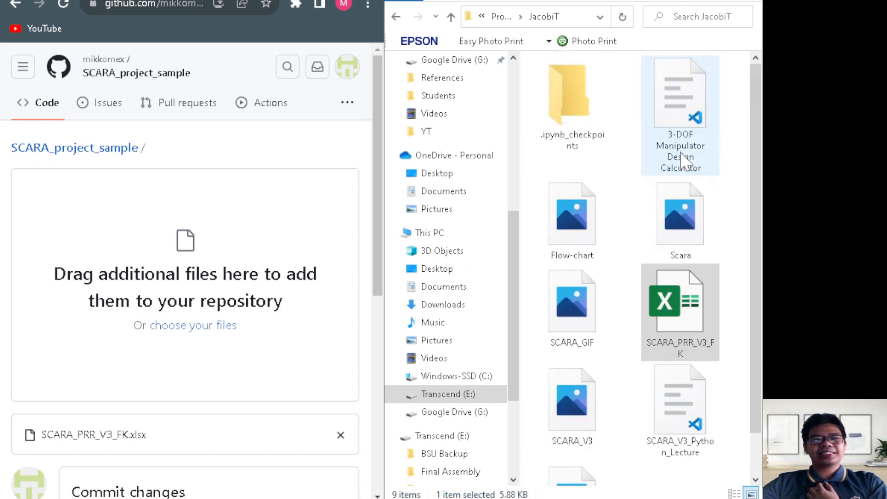
pyautogui.click(684, 116)
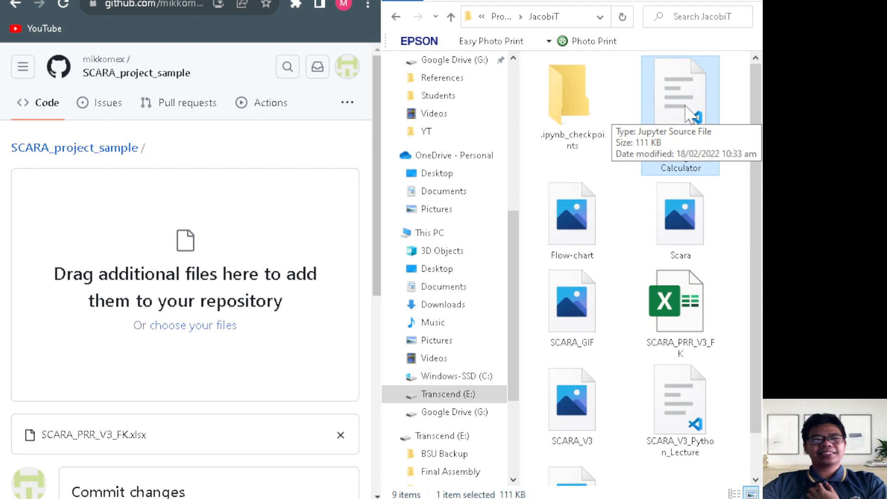
pyautogui.rightClick(679, 100)
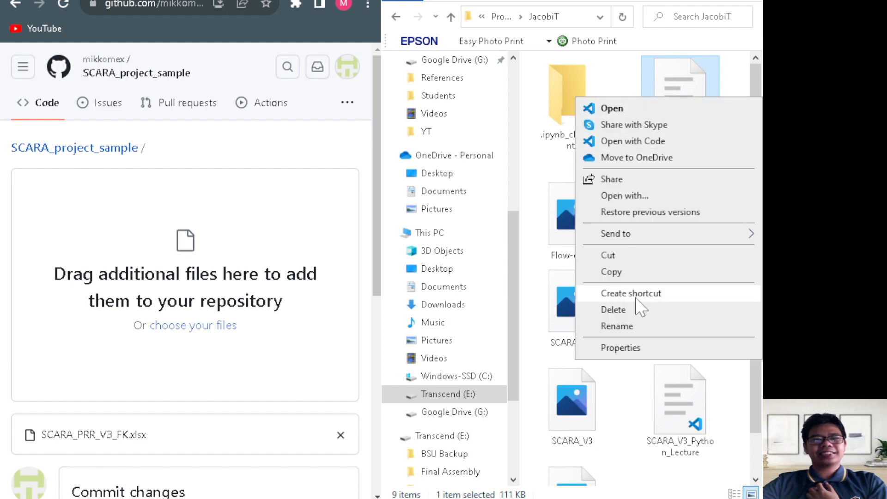
# - Check the 3-DOF notebook's properties, then add both .ipynb notebooks to the upload
pyautogui.click(627, 349)
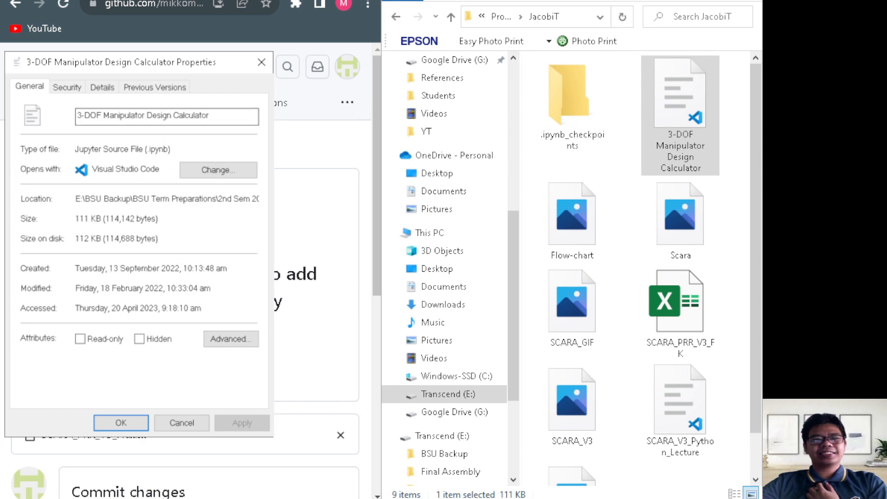
pyautogui.click(261, 63)
pyautogui.click(675, 427)
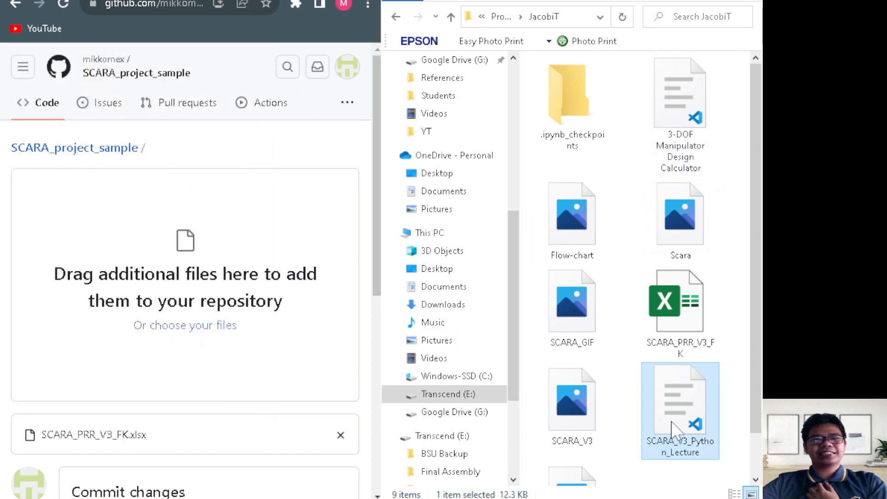
pyautogui.moveTo(682, 421); pyautogui.dragTo(178, 314)
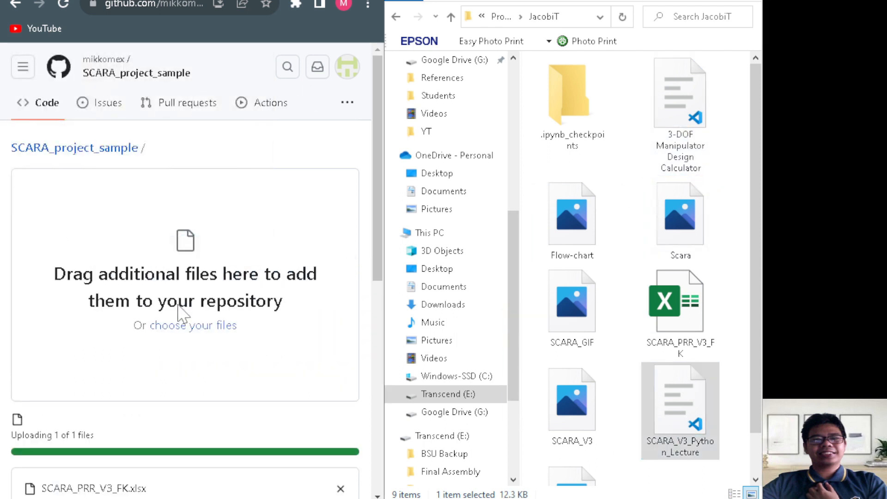
pyautogui.moveTo(703, 113); pyautogui.dragTo(231, 273)
pyautogui.scroll(-8, 248, 280)
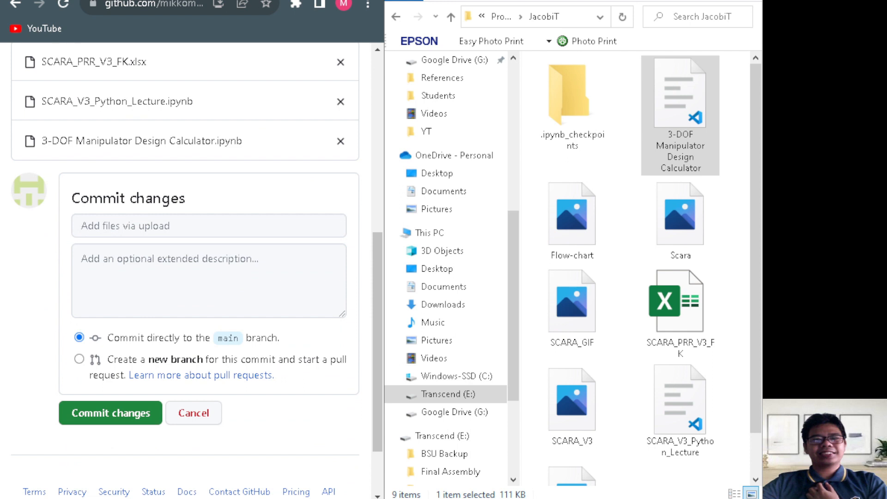
pyautogui.scroll(3, 185, 278)
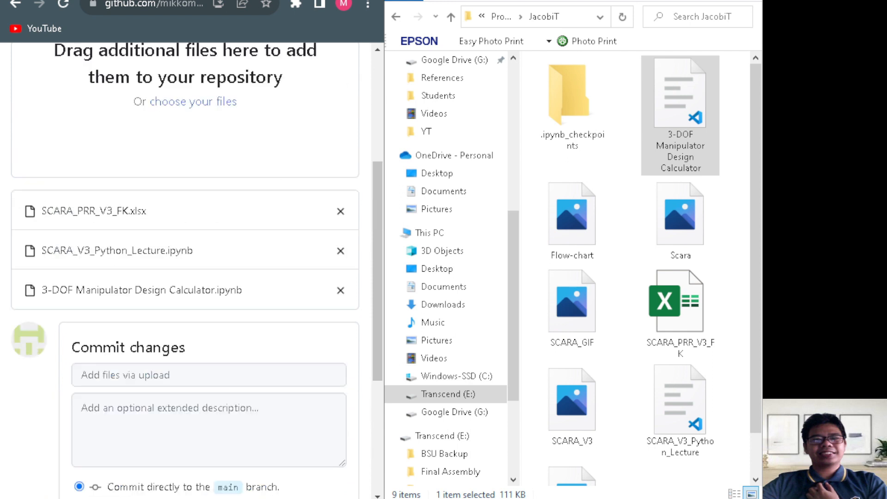
# - Maximize the browser and write the commit description 'uploaded projects'
pyautogui.press('super+Up')
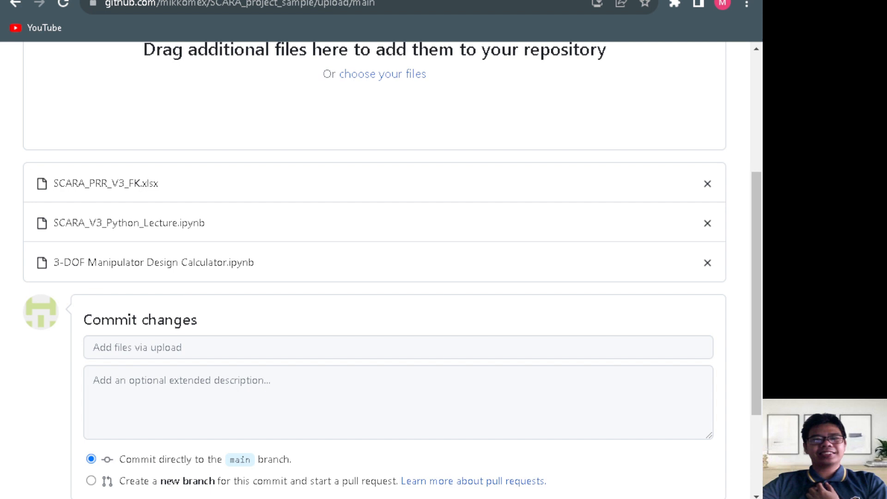
pyautogui.scroll(4, 180, 296)
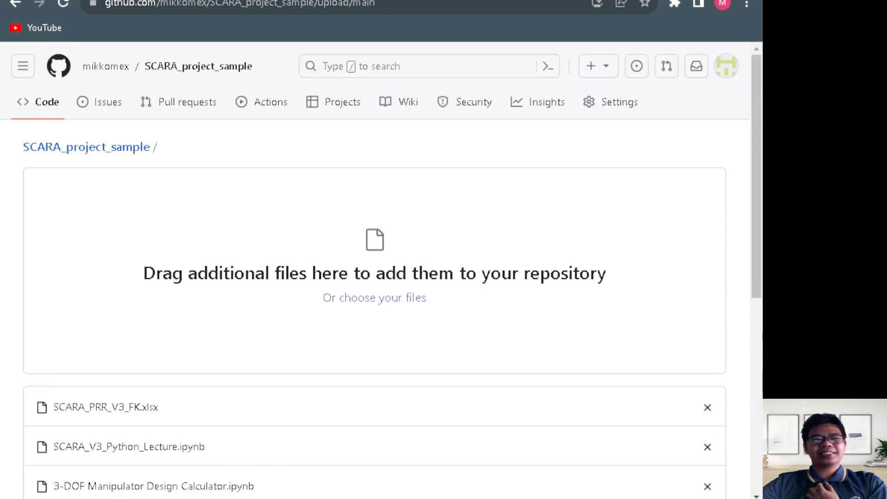
pyautogui.scroll(-5, 185, 319)
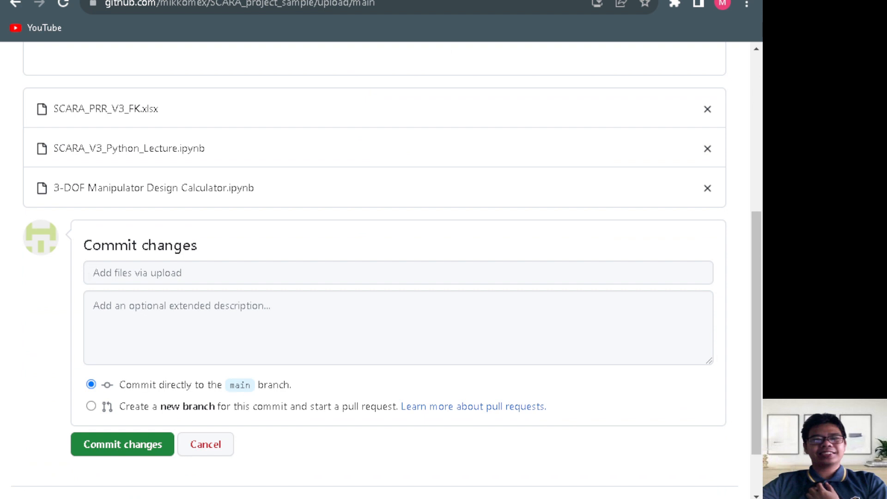
pyautogui.click(94, 305)
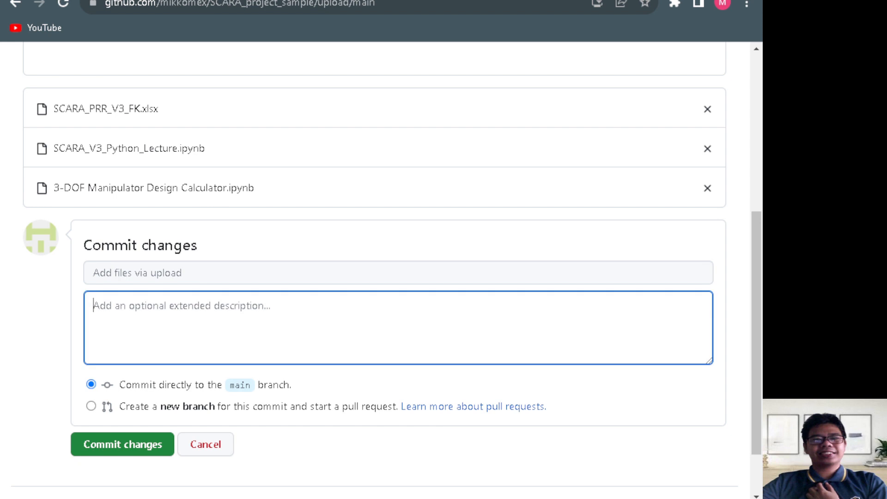
pyautogui.write('upload projects')
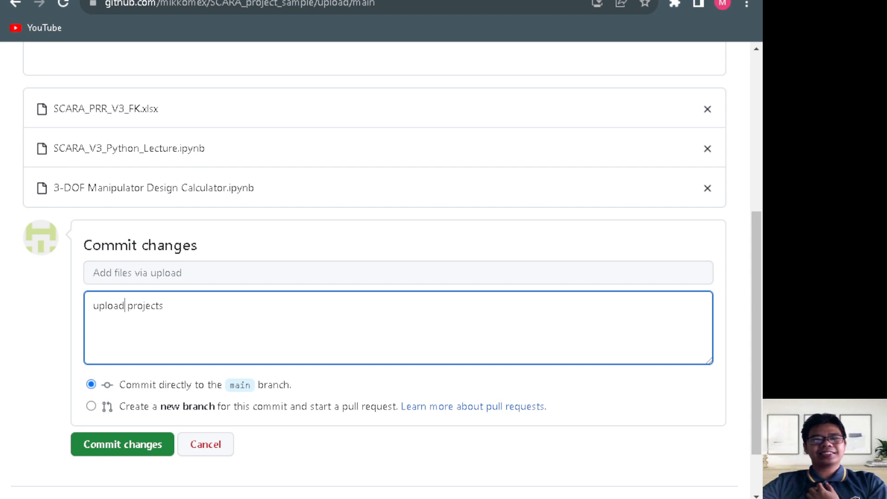
pyautogui.click(125, 306)
pyautogui.write('ed')
# - Commit the three files, preview the 3-DOF notebook, then open SCARA_PRR_V3_FK.xlsx
pyautogui.click(114, 451)
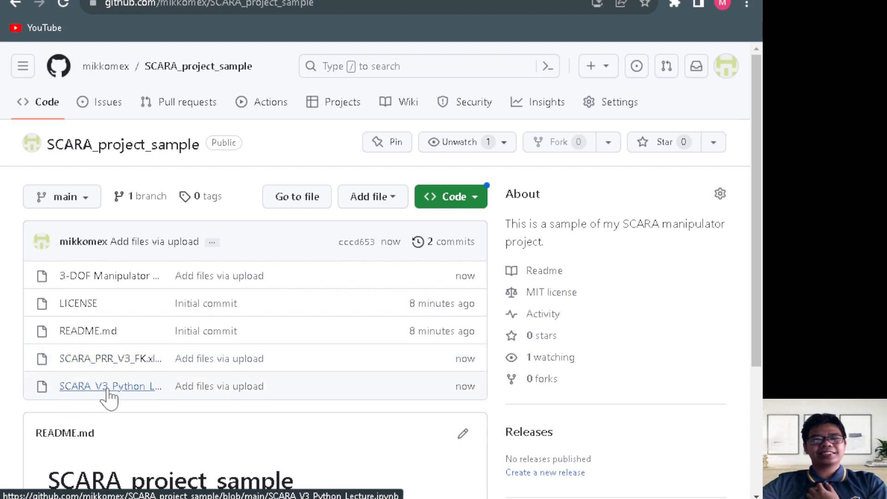
pyautogui.click(87, 280)
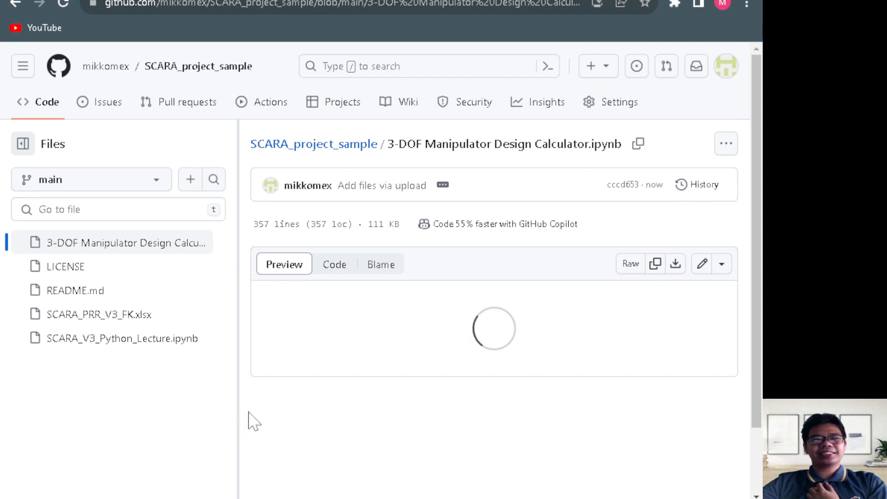
pyautogui.scroll(-7, 269, 406)
pyautogui.middleClick(285, 441)
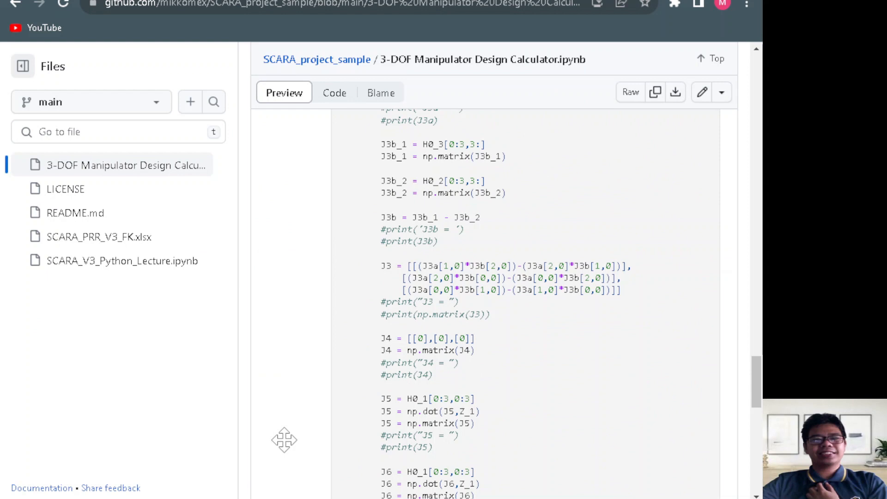
pyautogui.scroll(15, 285, 440)
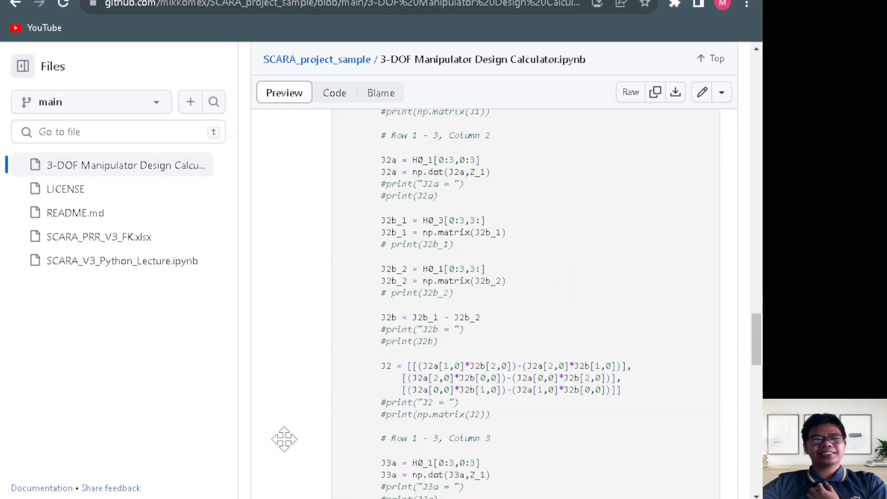
pyautogui.scroll(15, 284, 439)
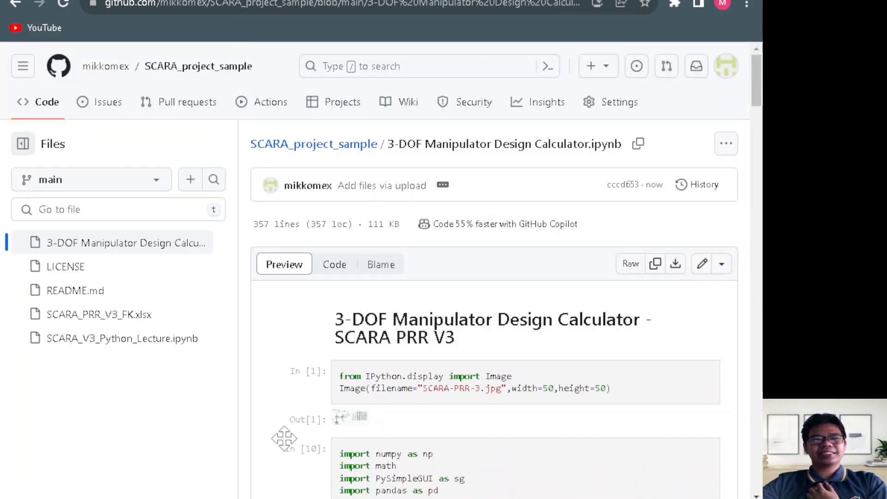
pyautogui.click(144, 315)
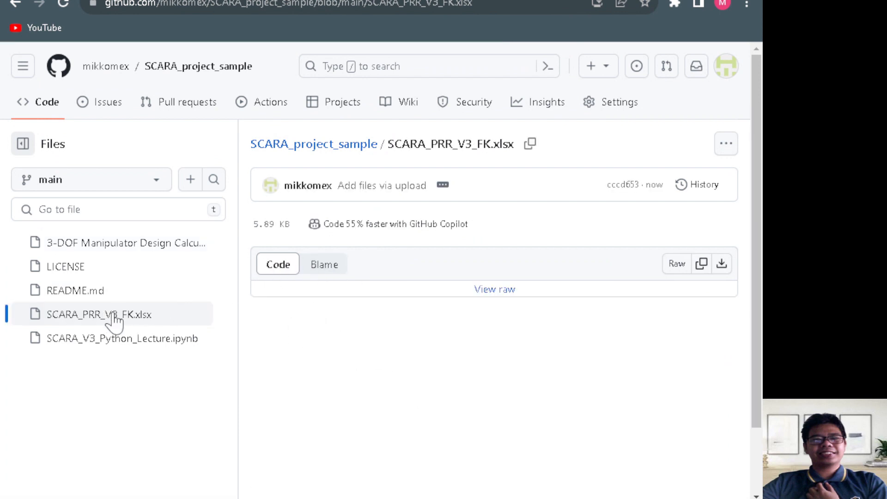
# - Download the raw SCARA_PRR_V3_FK.xlsx file (5.9 KB)
pyautogui.click(495, 291)
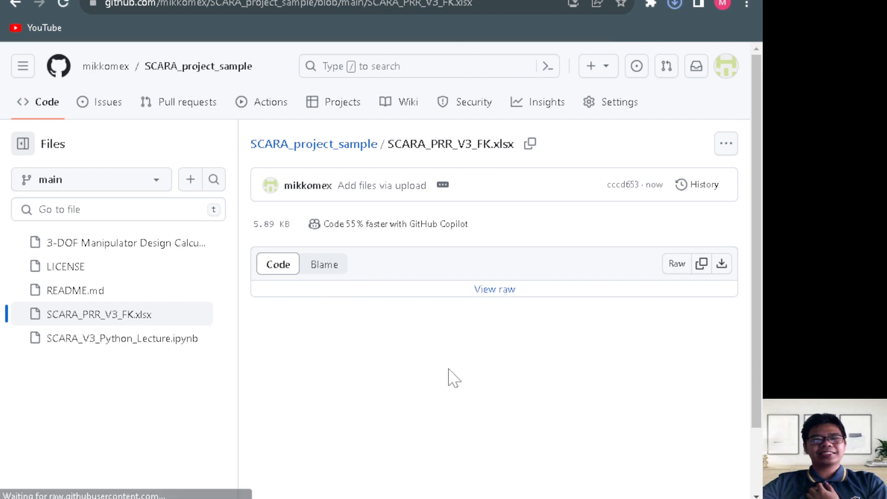
pyautogui.moveTo(618, 55)
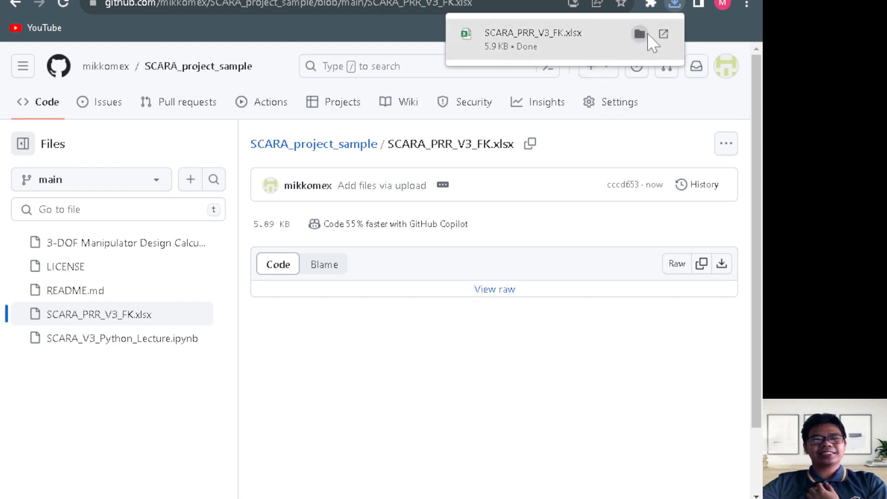
pyautogui.doubleClick(64, 316)
pyautogui.click(440, 357)
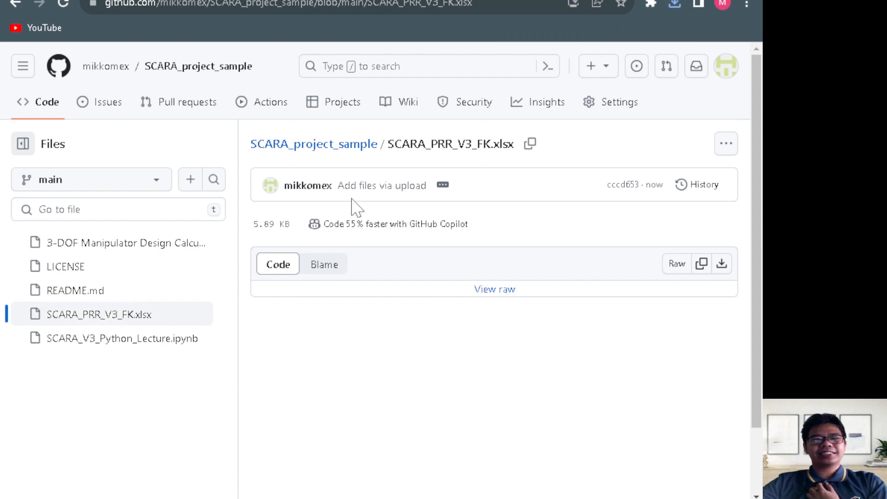
# - Go back to the repository file list and reopen the SCARA_PRR_V3_FK.xlsx page
pyautogui.click(16, 4)
pyautogui.click(15, 4)
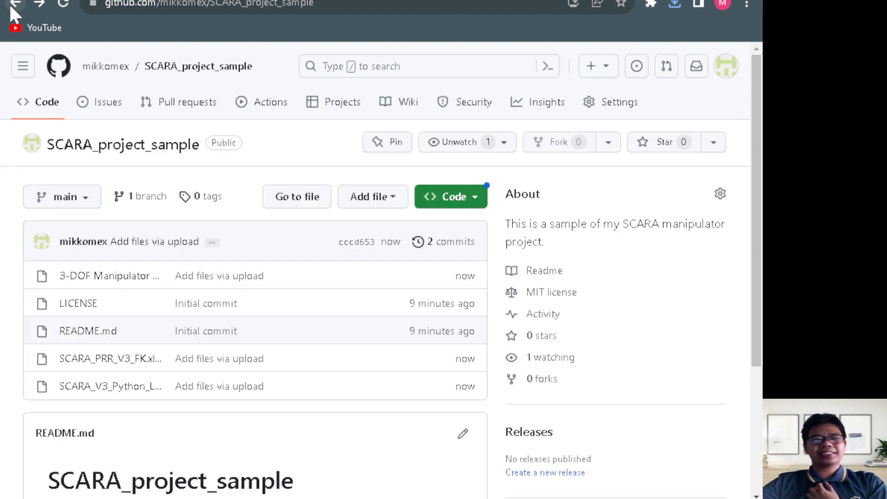
pyautogui.click(111, 360)
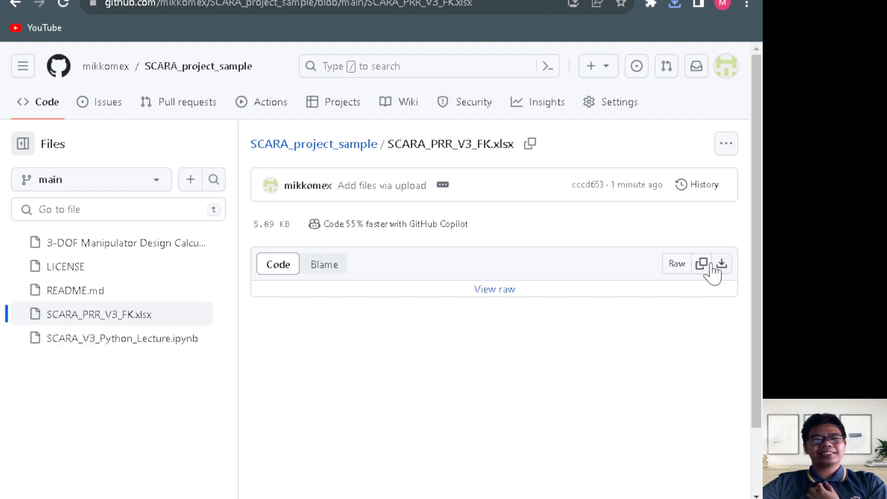
# - Preview the SCARA_V3_Python_Lecture.ipynb notebook, then return to the repository file listing
pyautogui.click(92, 343)
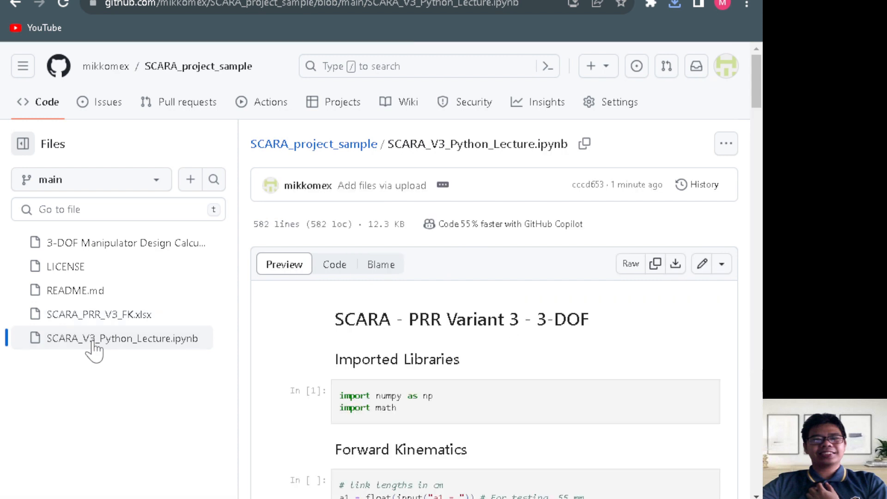
pyautogui.scroll(-4, 584, 378)
pyautogui.scroll(-20, 525, 277)
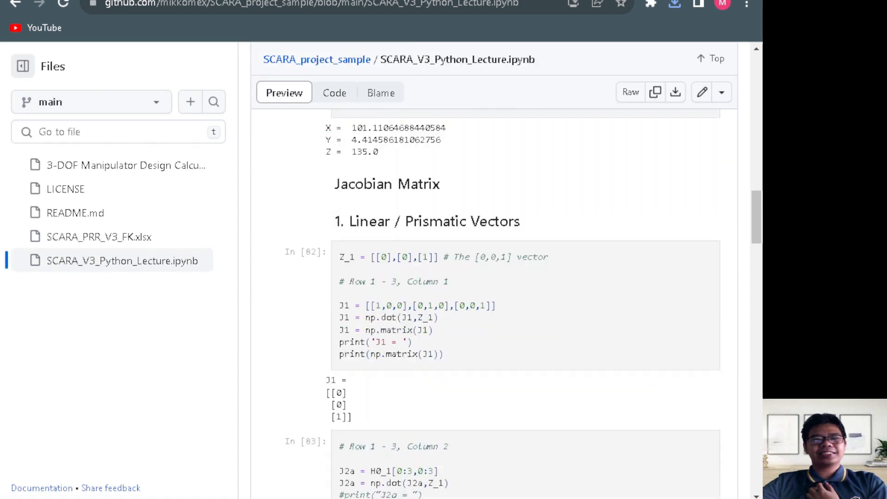
pyautogui.scroll(20, 525, 277)
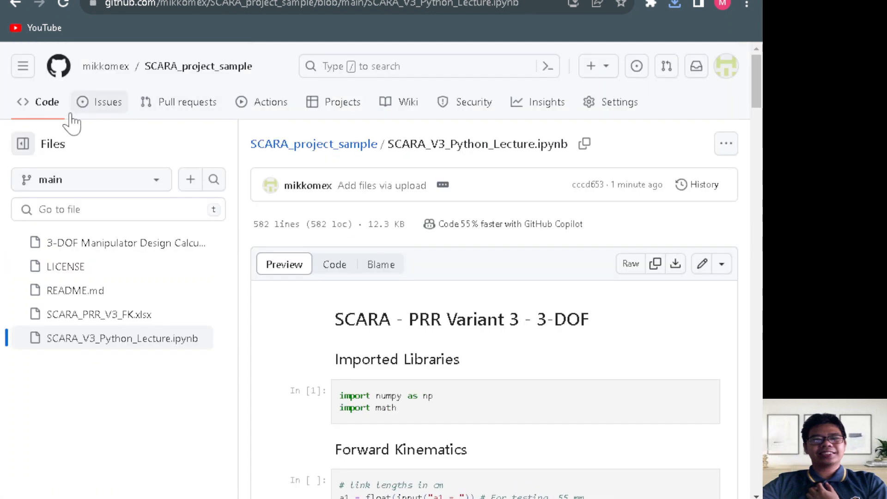
pyautogui.click(56, 110)
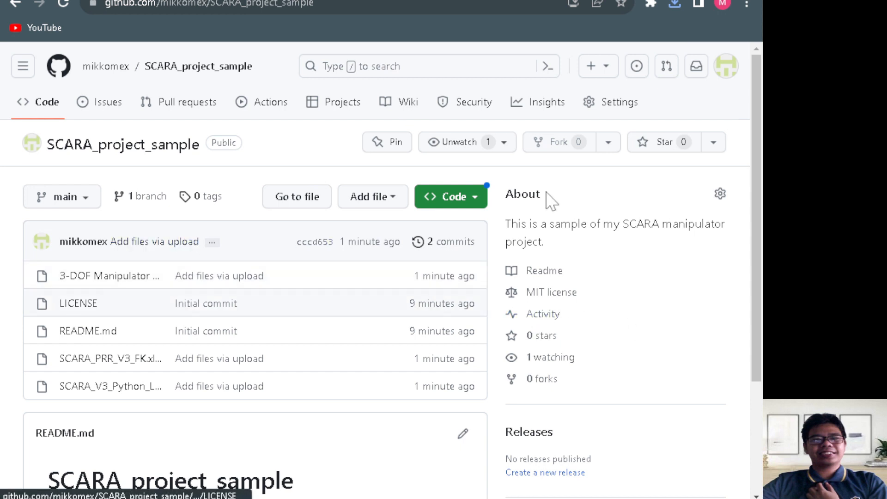
pyautogui.click(546, 324)
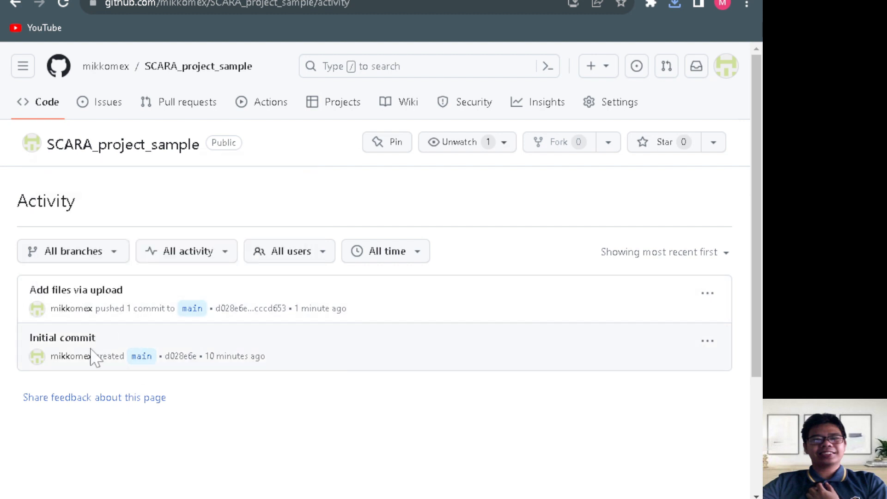
pyautogui.moveTo(65, 365)
pyautogui.click(208, 252)
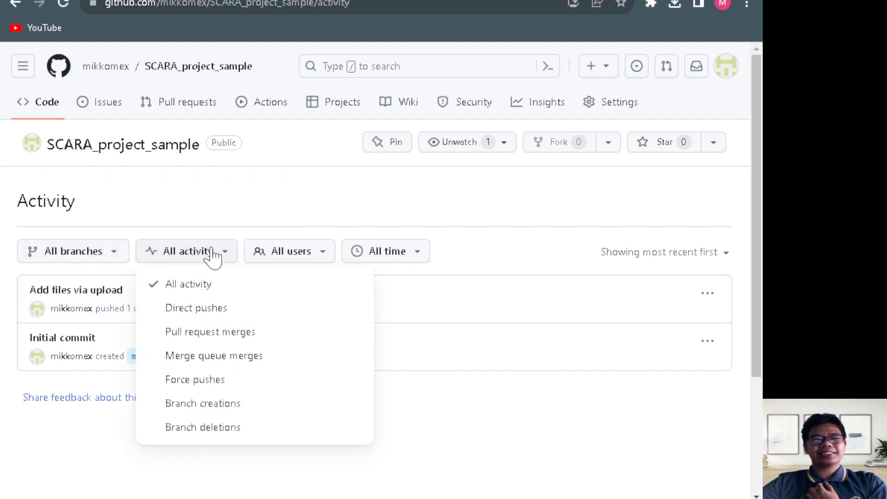
pyautogui.click(118, 252)
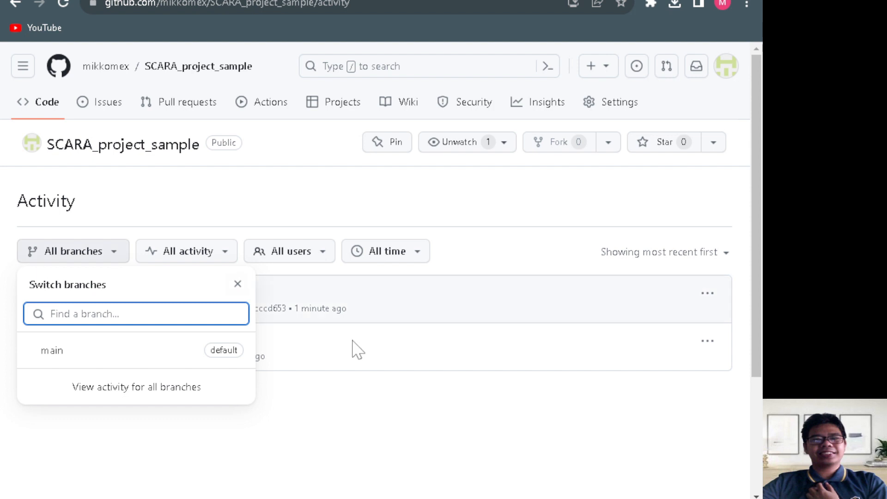
pyautogui.click(354, 391)
pyautogui.click(326, 259)
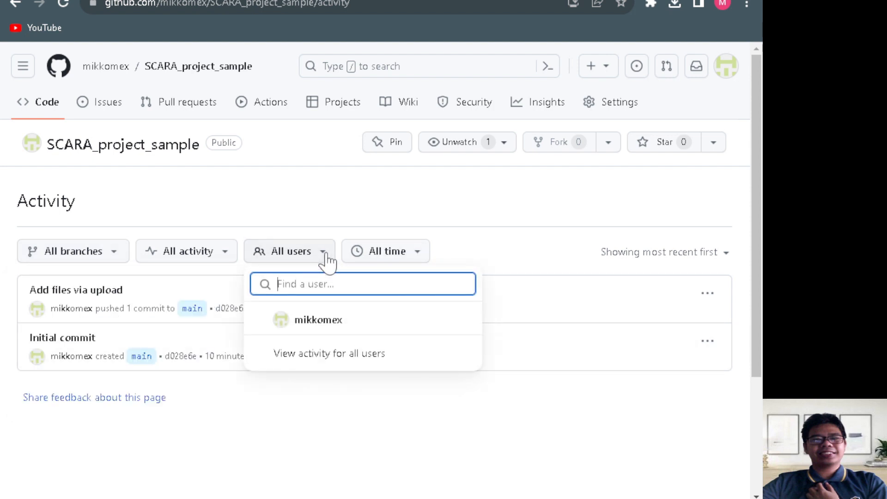
pyautogui.click(413, 256)
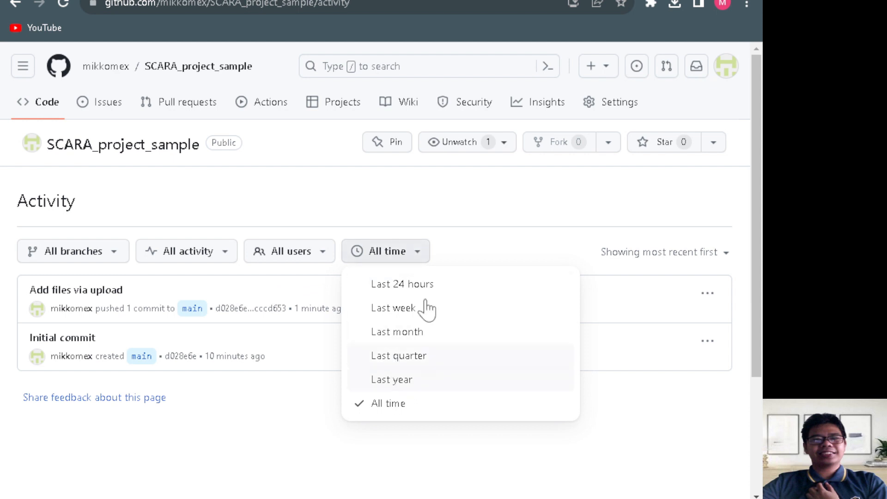
pyautogui.click(366, 194)
pyautogui.click(31, 114)
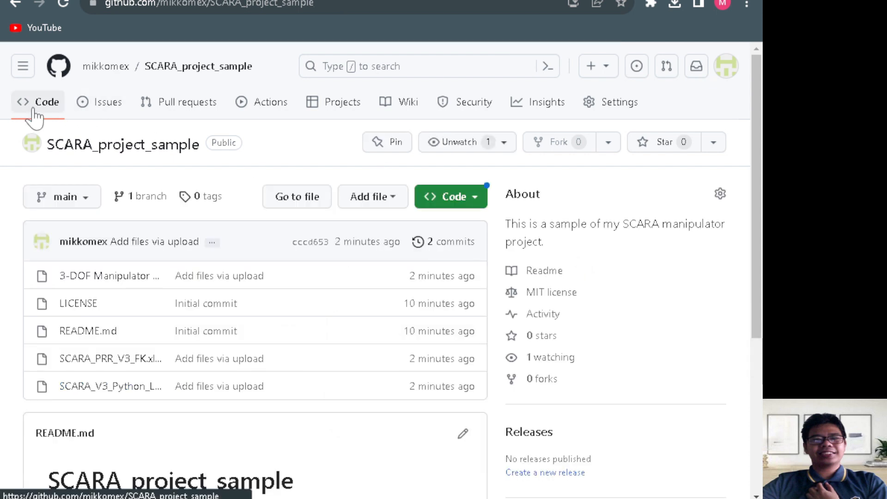
# - Open the repository owner's profile and view its 4 contributions in the last year
pyautogui.click(90, 80)
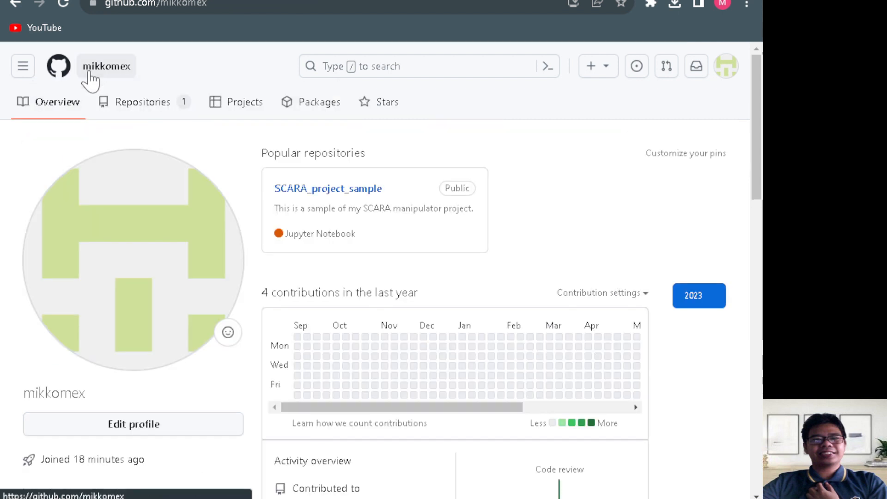
pyautogui.scroll(-10, 346, 416)
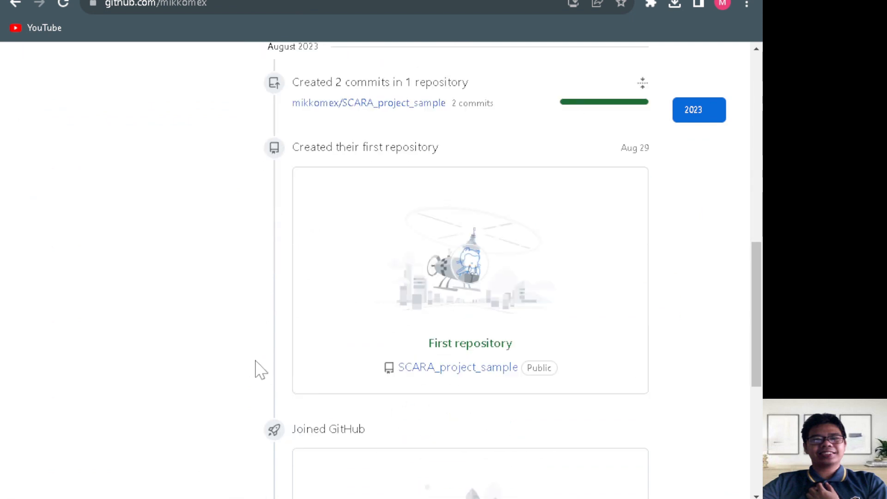
pyautogui.scroll(10, 260, 370)
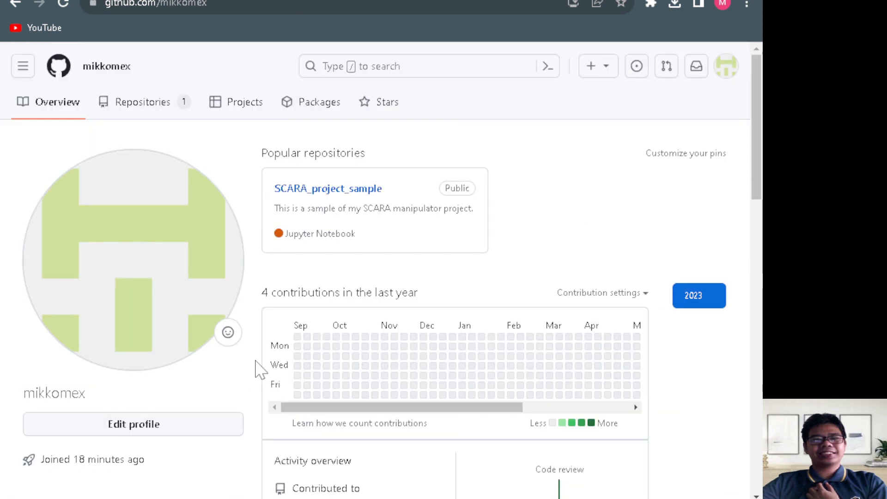
pyautogui.moveTo(375, 409); pyautogui.dragTo(511, 408)
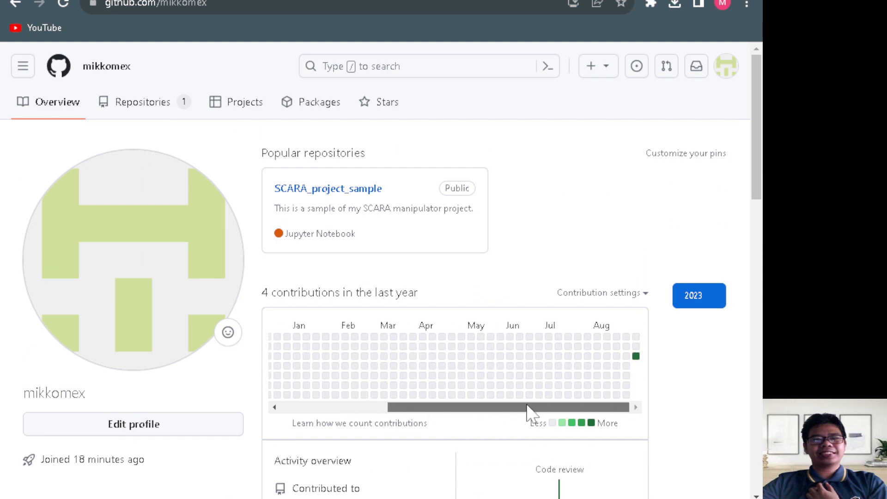
pyautogui.scroll(-3, 490, 445)
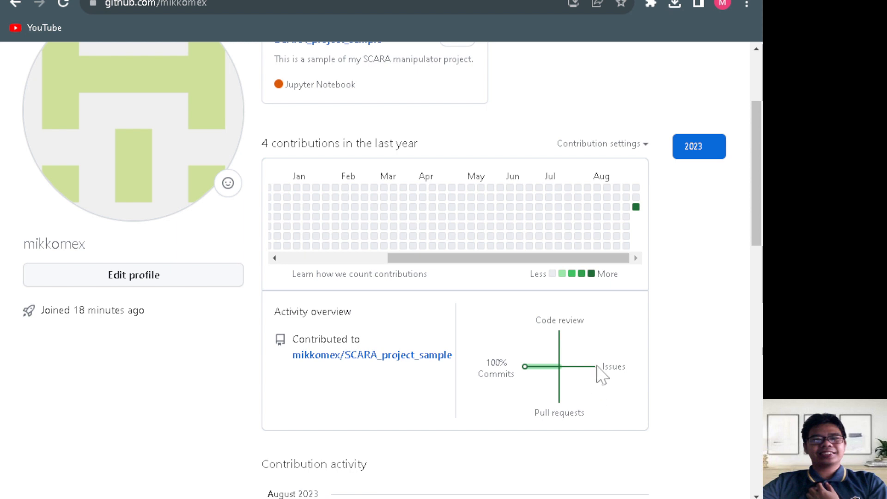
# - Browse the profile and shift the contribution graph right to reveal August's green square
pyautogui.moveTo(602, 366); pyautogui.dragTo(630, 363)
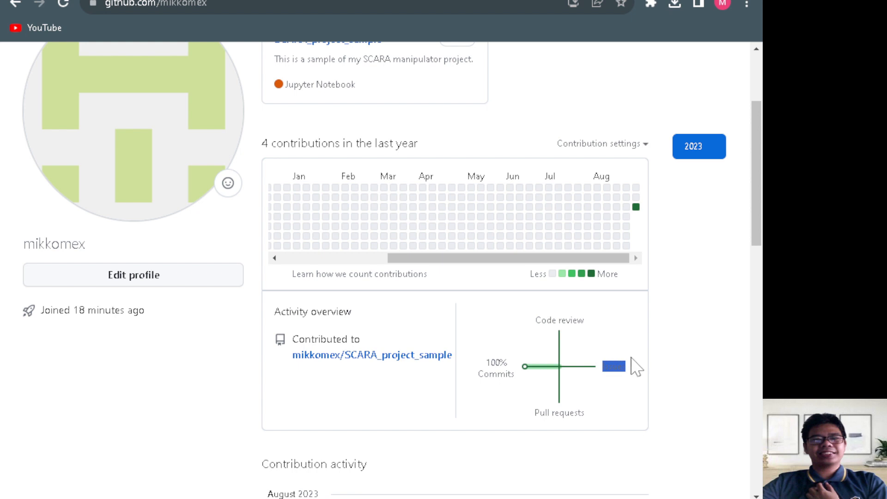
pyautogui.click(631, 359)
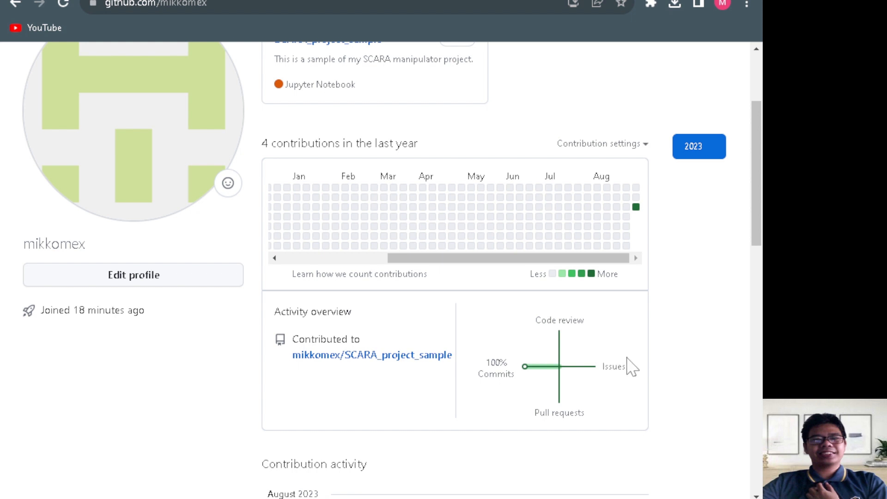
pyautogui.scroll(-3, 522, 390)
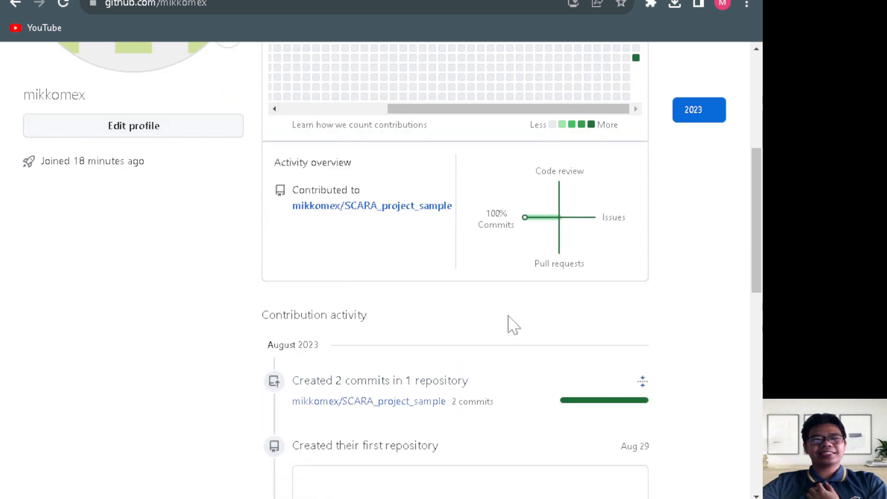
pyautogui.scroll(-3, 317, 335)
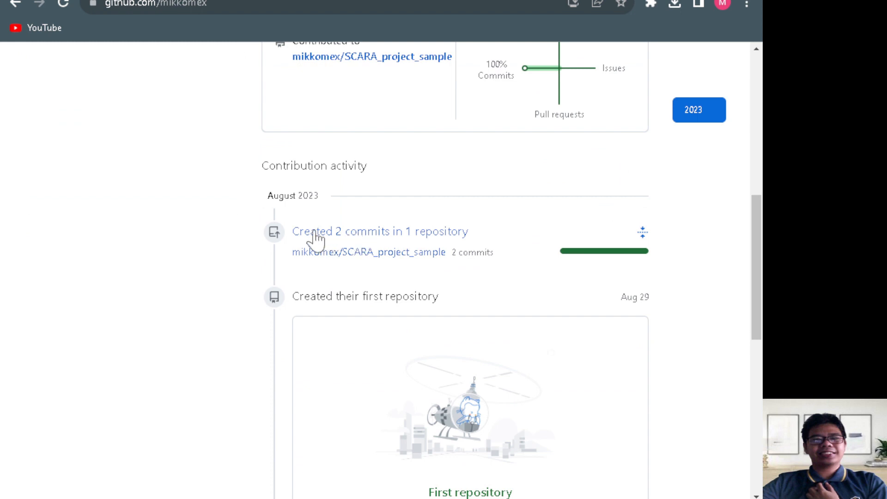
pyautogui.scroll(-8, 456, 277)
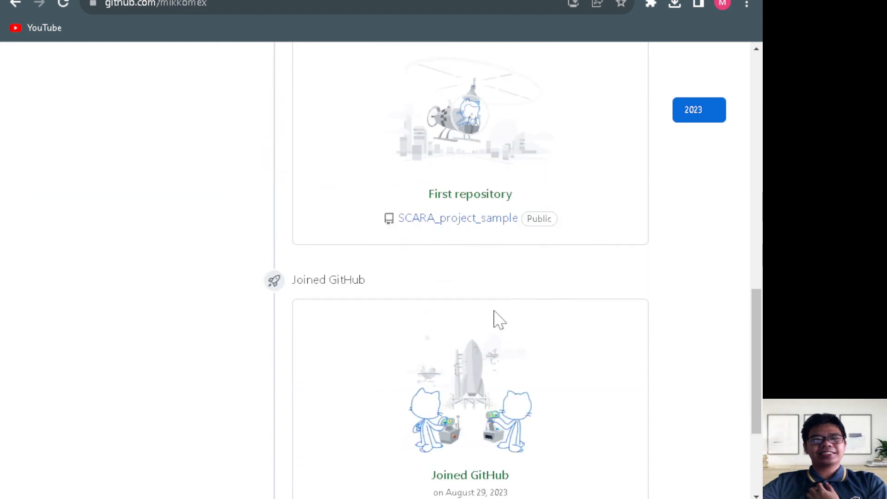
pyautogui.scroll(12, 489, 324)
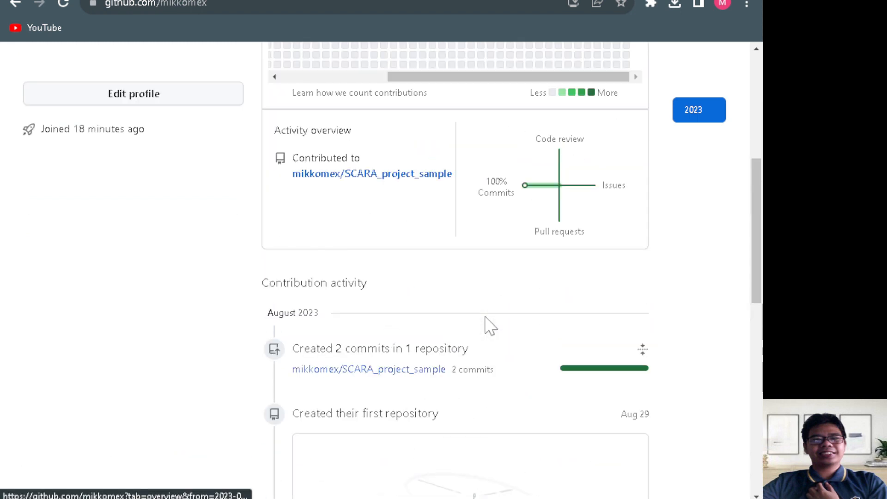
pyautogui.scroll(4, 489, 326)
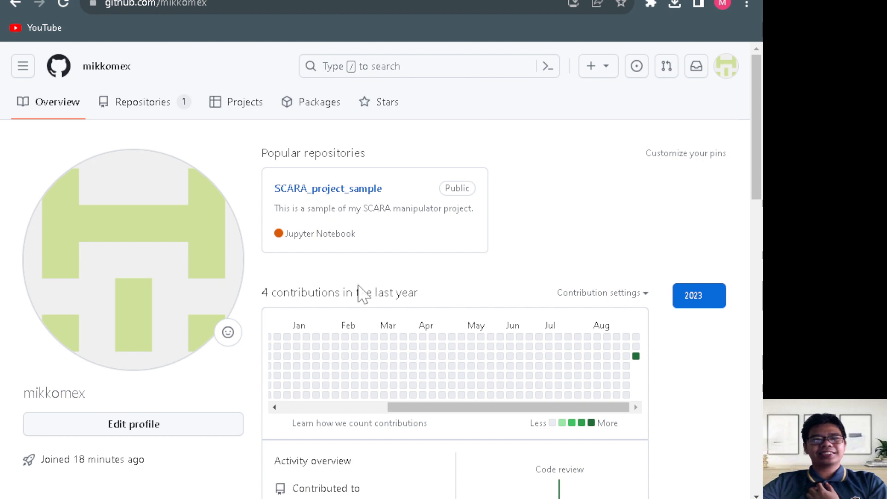
pyautogui.moveTo(421, 408); pyautogui.dragTo(478, 407)
# - View the profile's Projects tab, then list the public SCARA_project_sample repository under Repositories
pyautogui.click(248, 108)
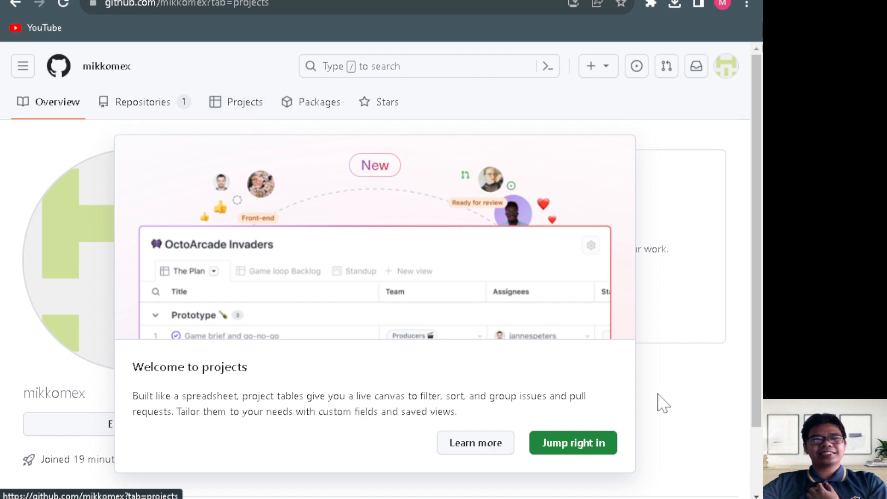
pyautogui.click(141, 103)
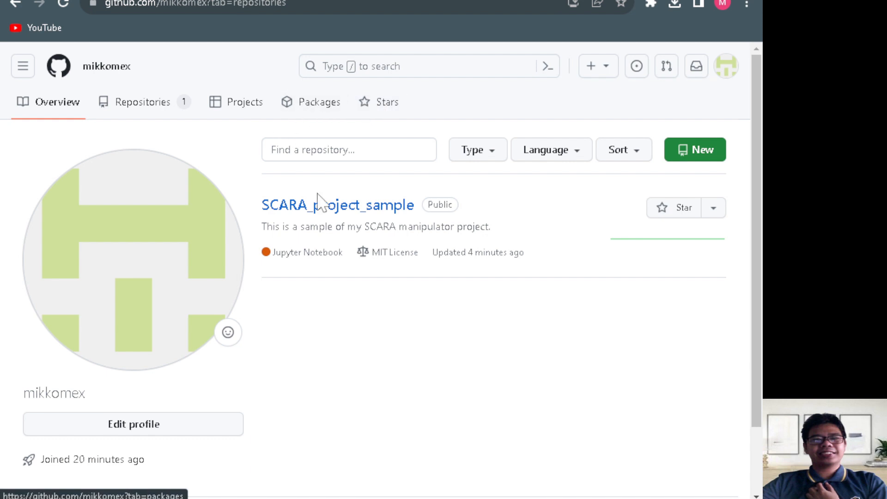
# - Open SCARA_project_sample, check its Add file options, then switch to GitHub Desktop
pyautogui.click(344, 213)
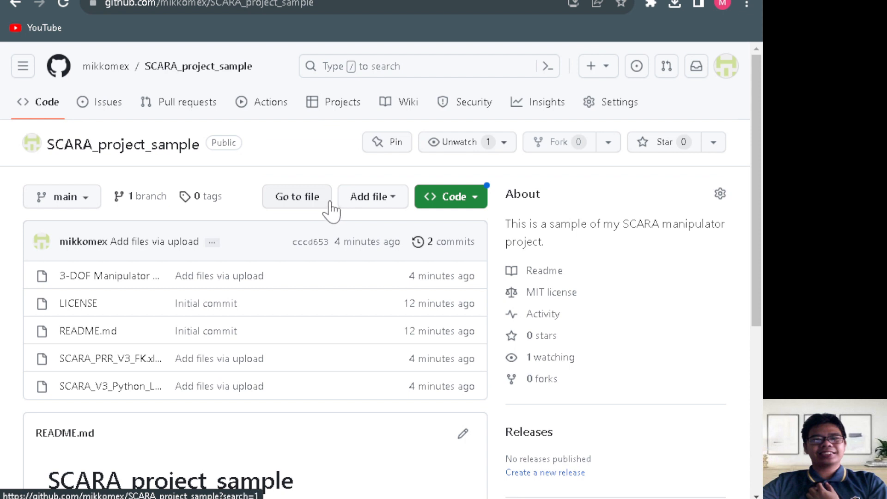
pyautogui.click(377, 212)
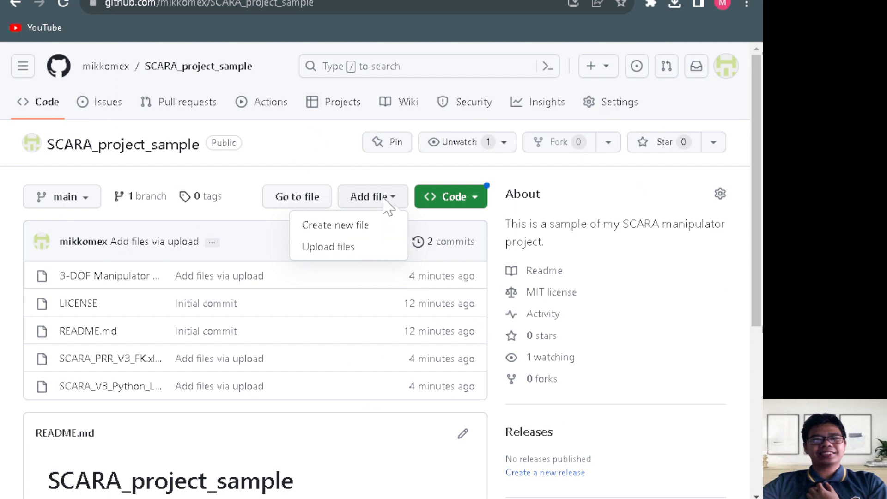
pyautogui.click(284, 184)
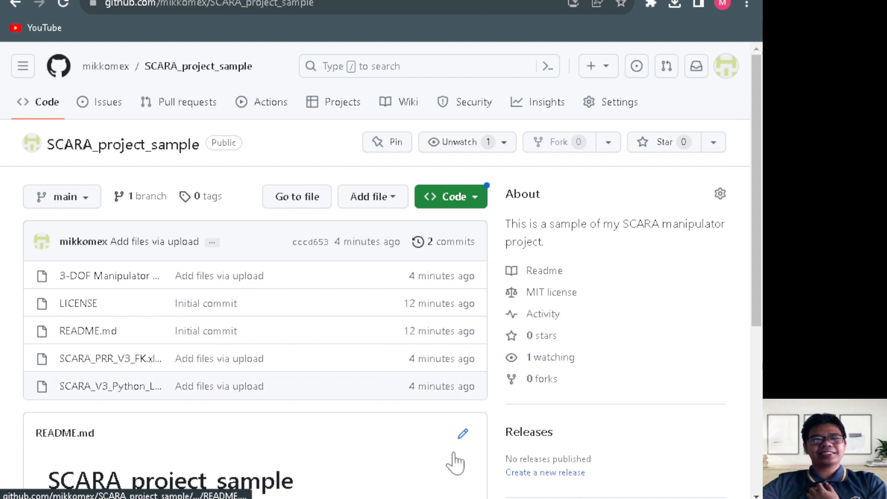
pyautogui.click(456, 497)
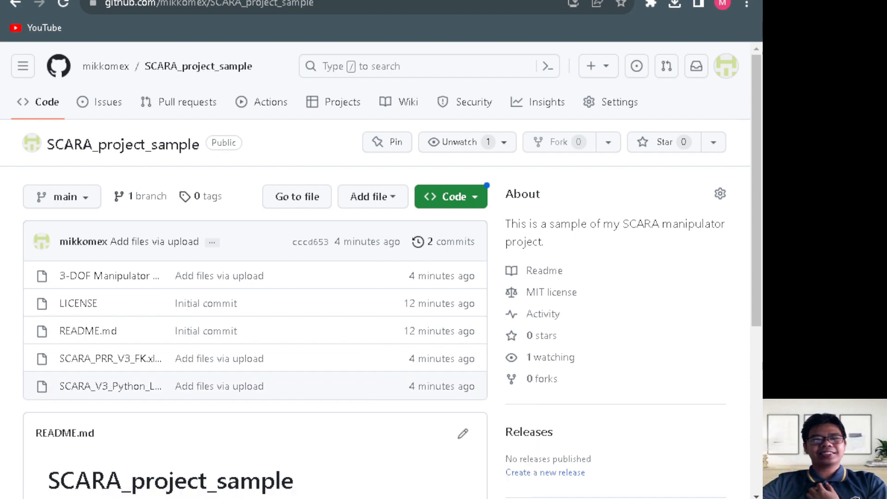